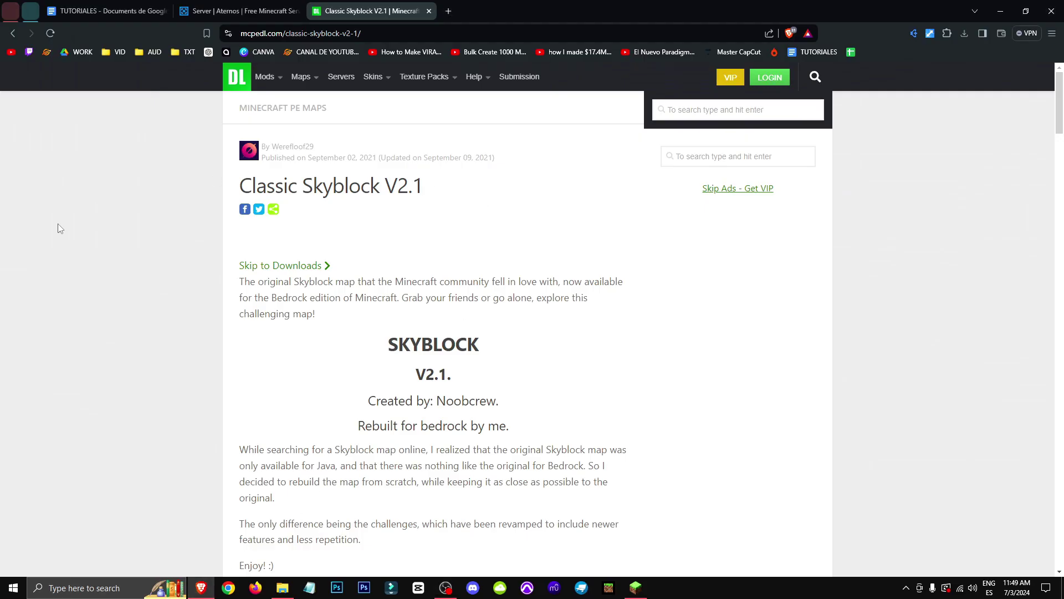
Step: Scroll through the Classic Skyblock V2.1 post to the Downloads section listing Skyblock_V2.1.mcworld
scroll(60, 229, down, 7)
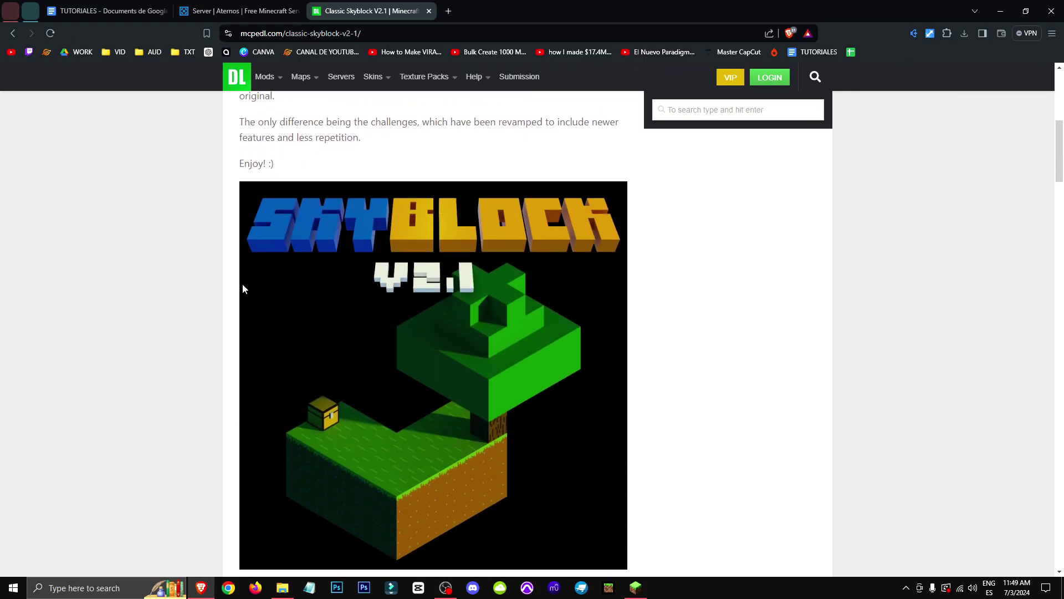
drag(1061, 150, 440, 26)
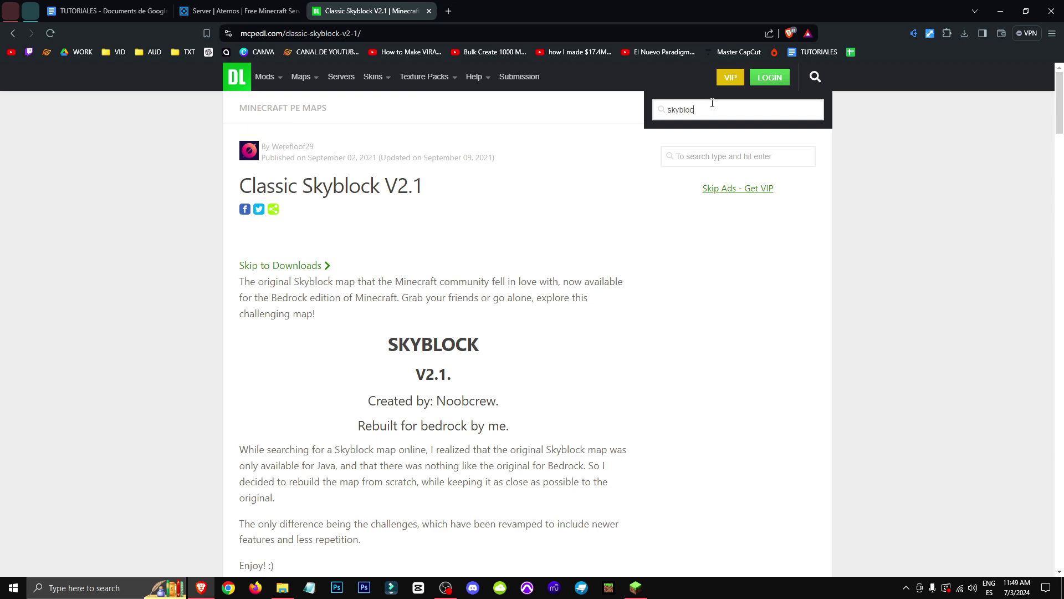
scroll(149, 306, down, 20)
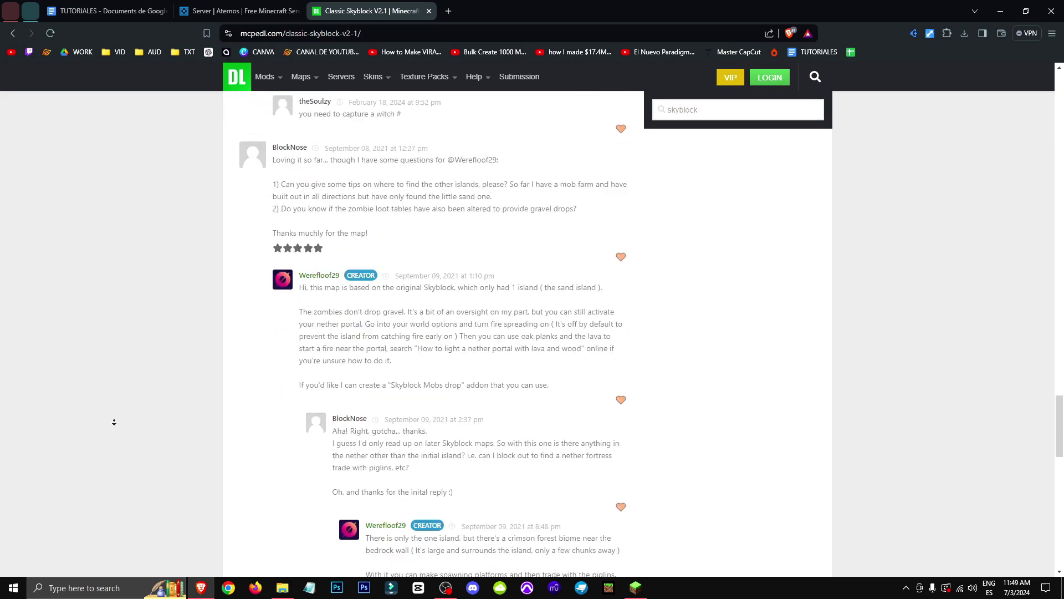
scroll(149, 216, up, 20)
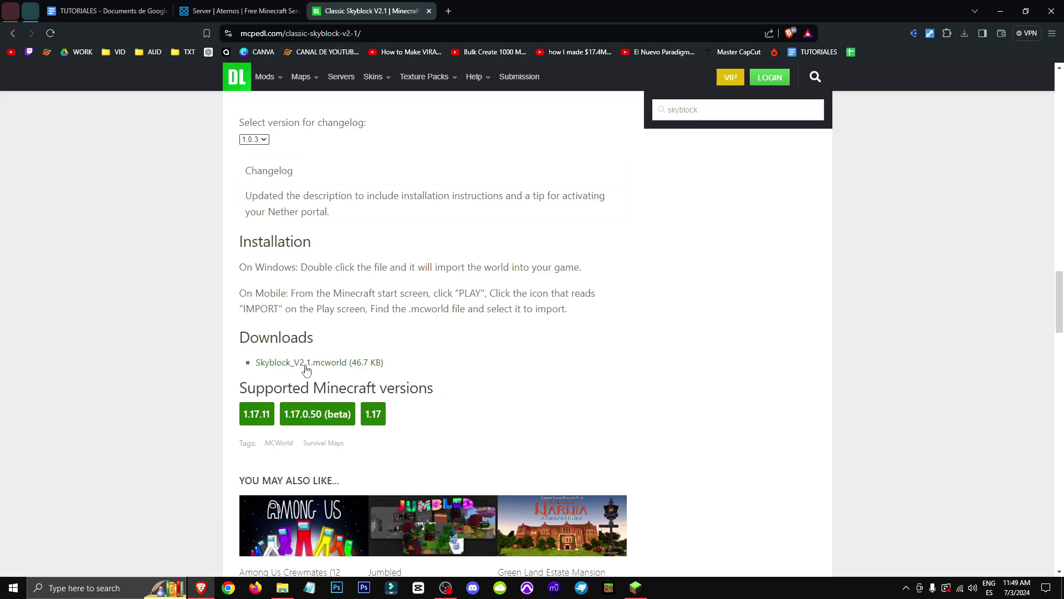
Step: Start downloading Skyblock_V2.1.mcworld and solve the motorcycles captcha
drag(313, 366, 347, 366)
click(475, 205)
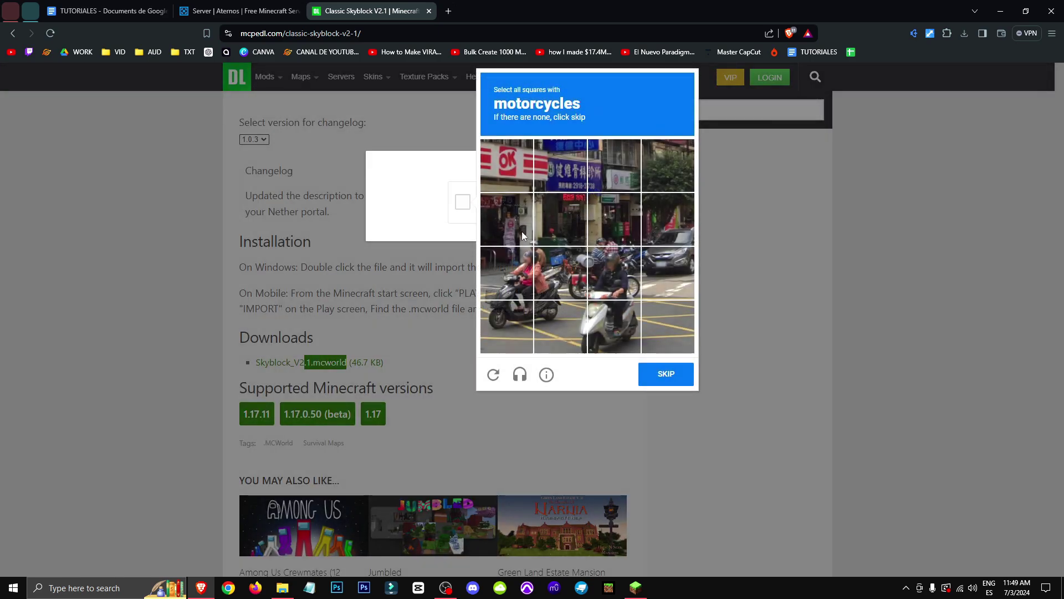
click(512, 271)
click(561, 274)
click(613, 277)
click(680, 382)
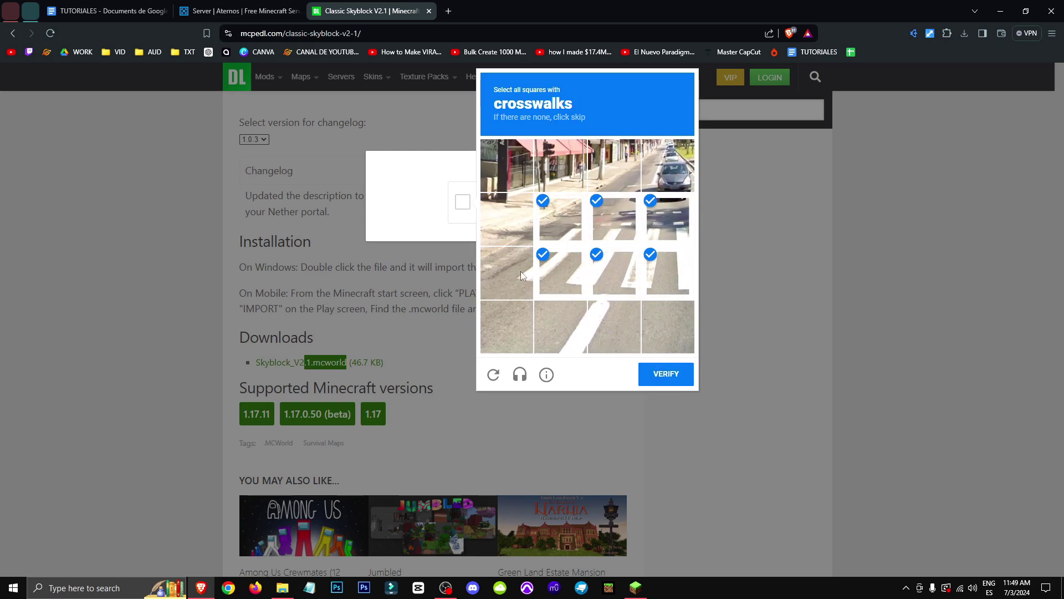
Step: Pass the crosswalks check, save the map file to Downloads, and return to Aternos
click(670, 371)
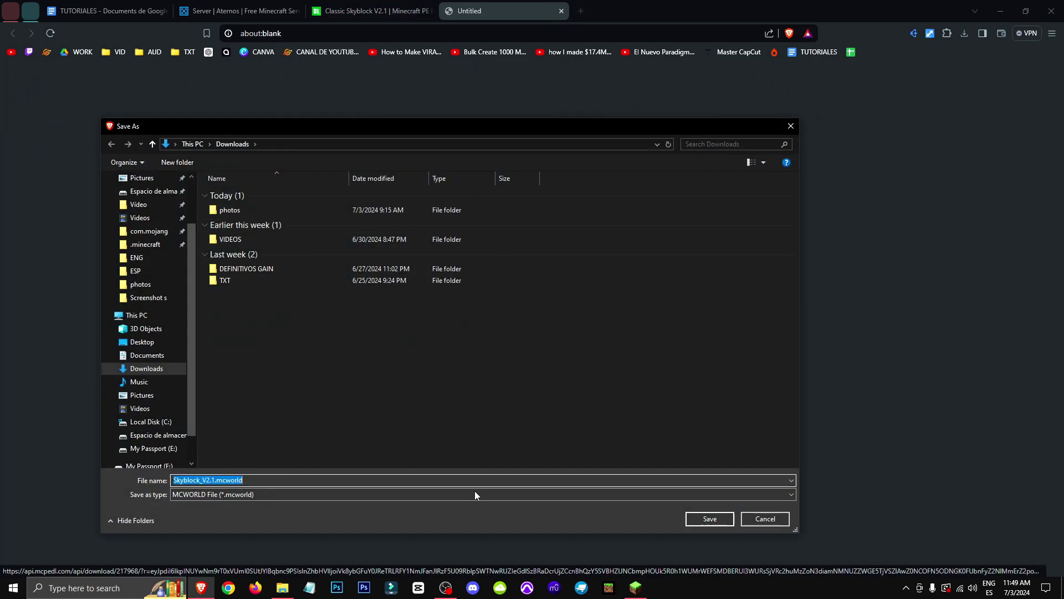
key(Return)
click(263, 10)
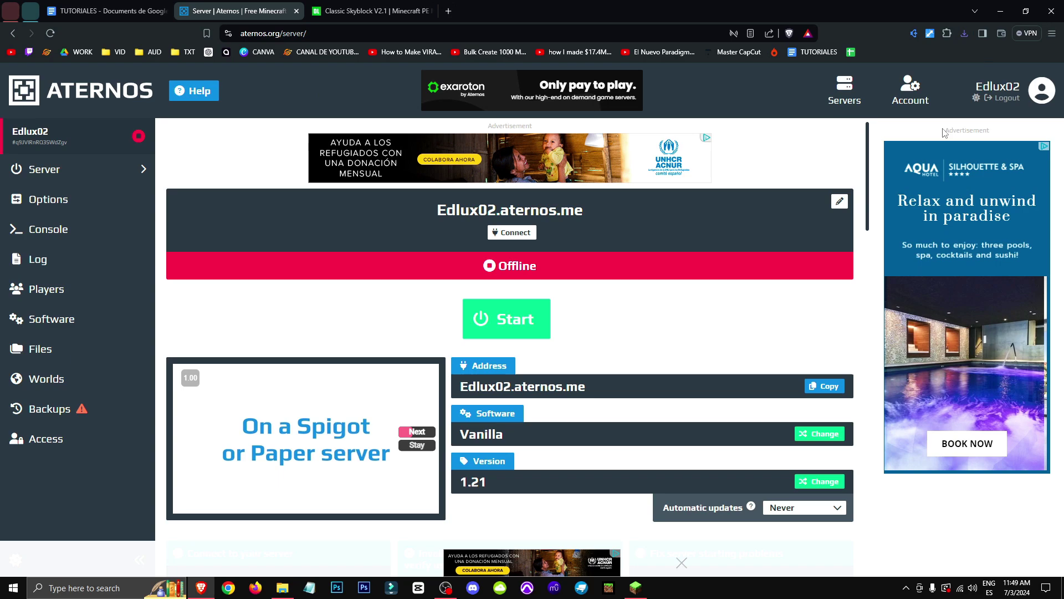
Step: Browse Aternos Software to the Bedrock Edition versions and open Bedrock 1.21.1.03
drag(305, 33, 247, 40)
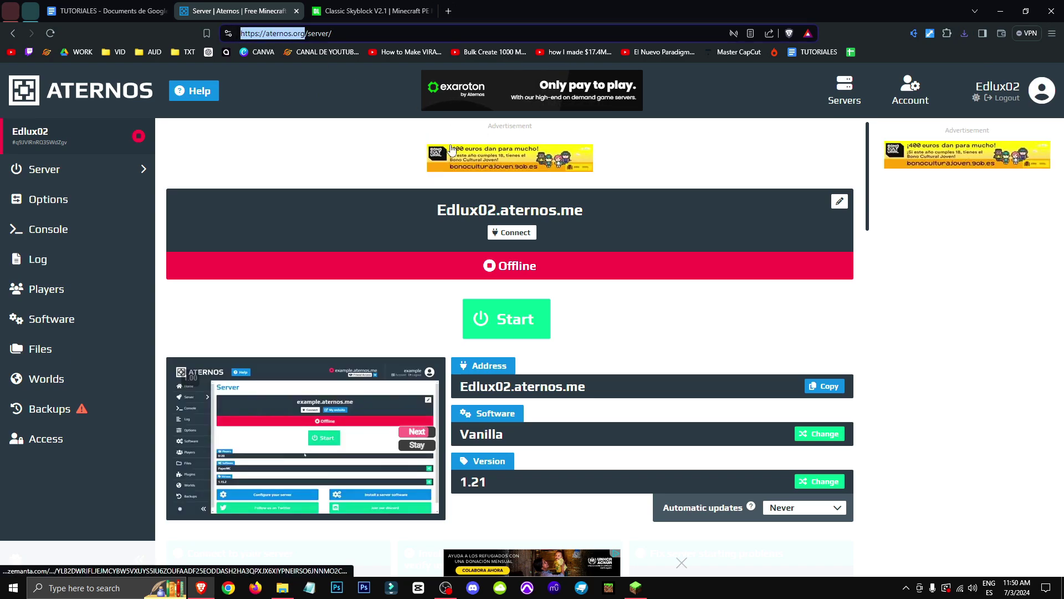
click(296, 129)
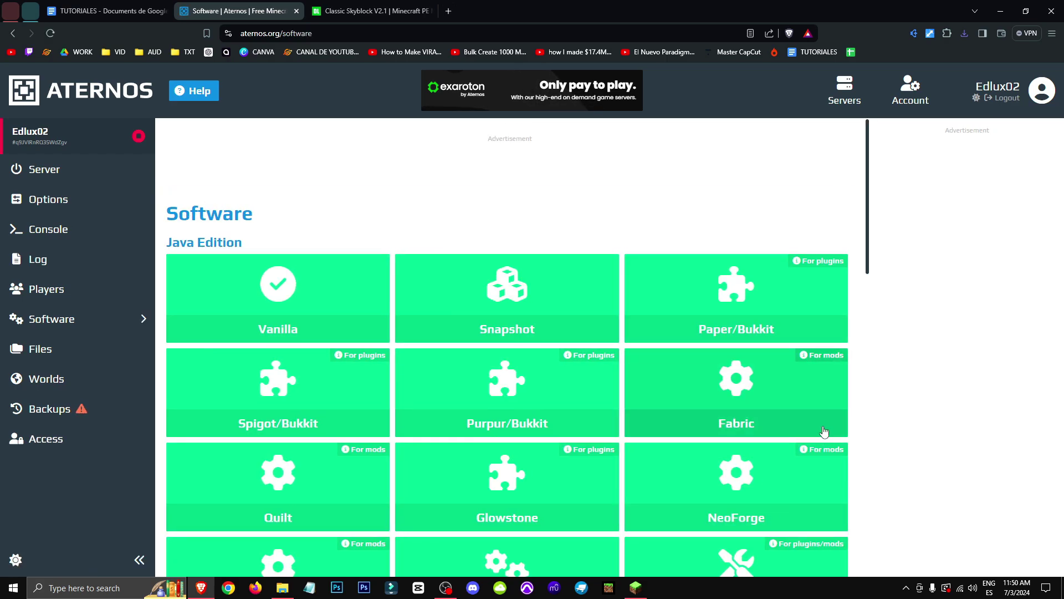
scroll(368, 185, down, 8)
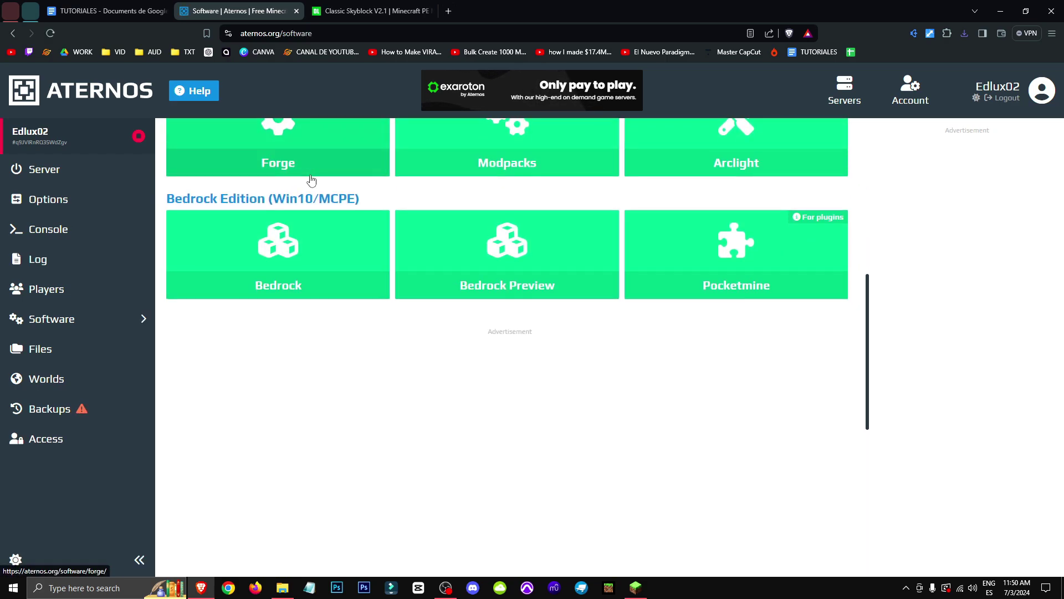
drag(198, 199, 351, 199)
click(350, 199)
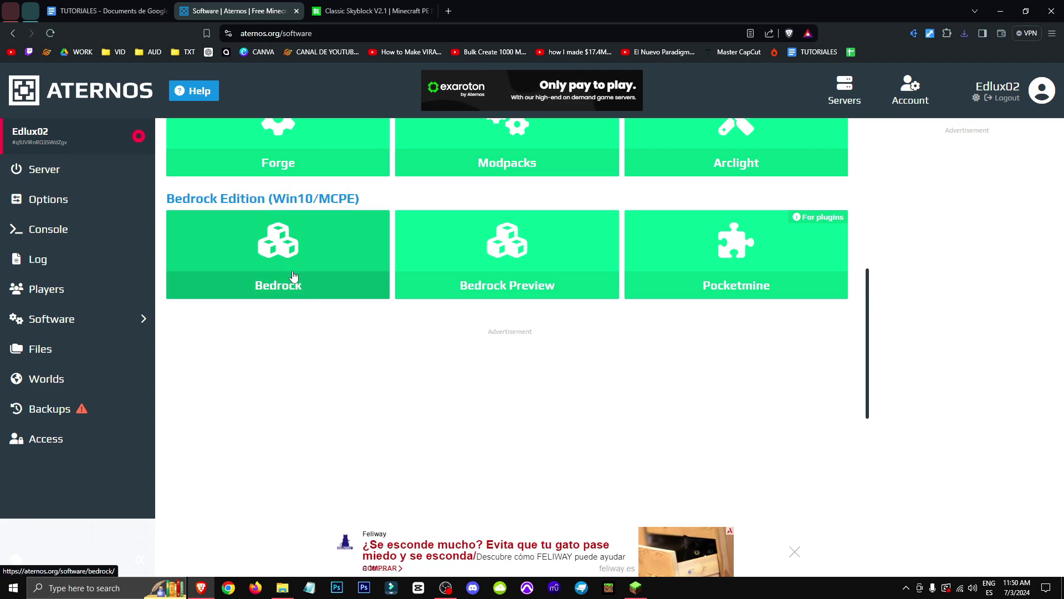
click(294, 275)
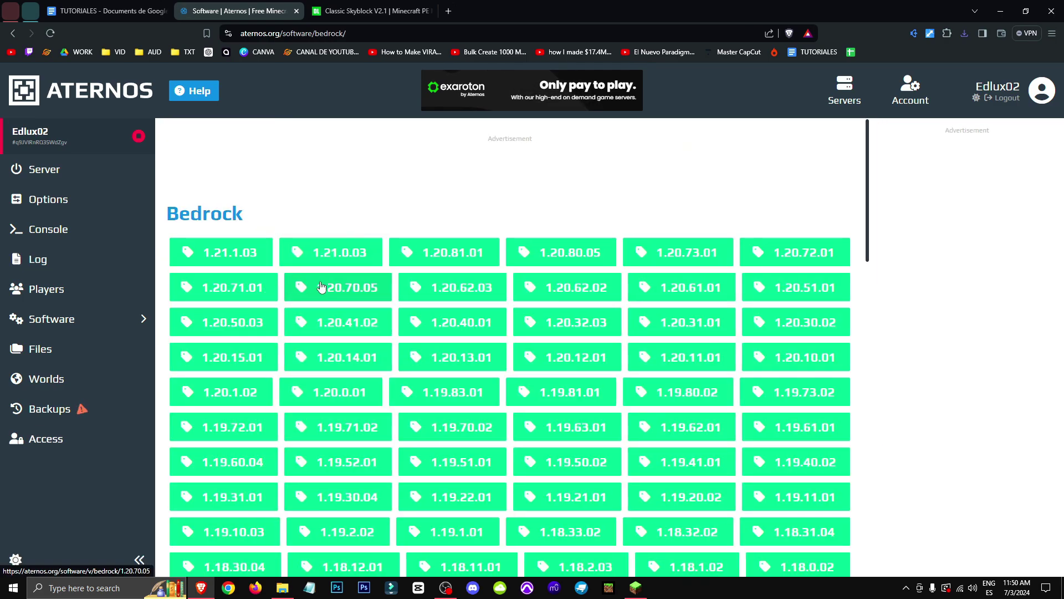
click(254, 257)
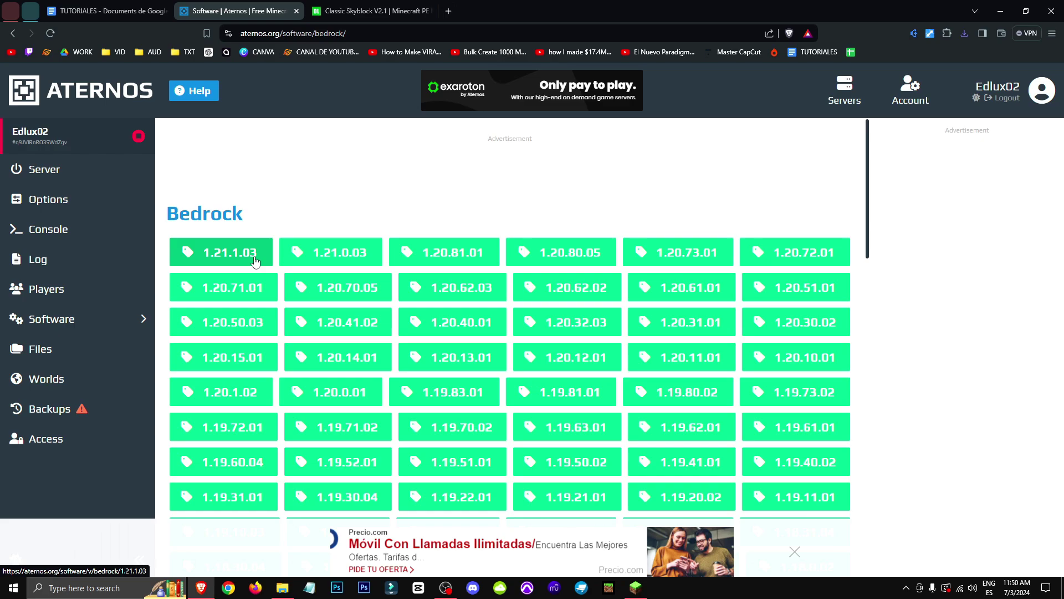
Step: Look back over the MCPEDL Skyblock post, then return to the Aternos Bedrock 1.21.1.03 page
click(343, 10)
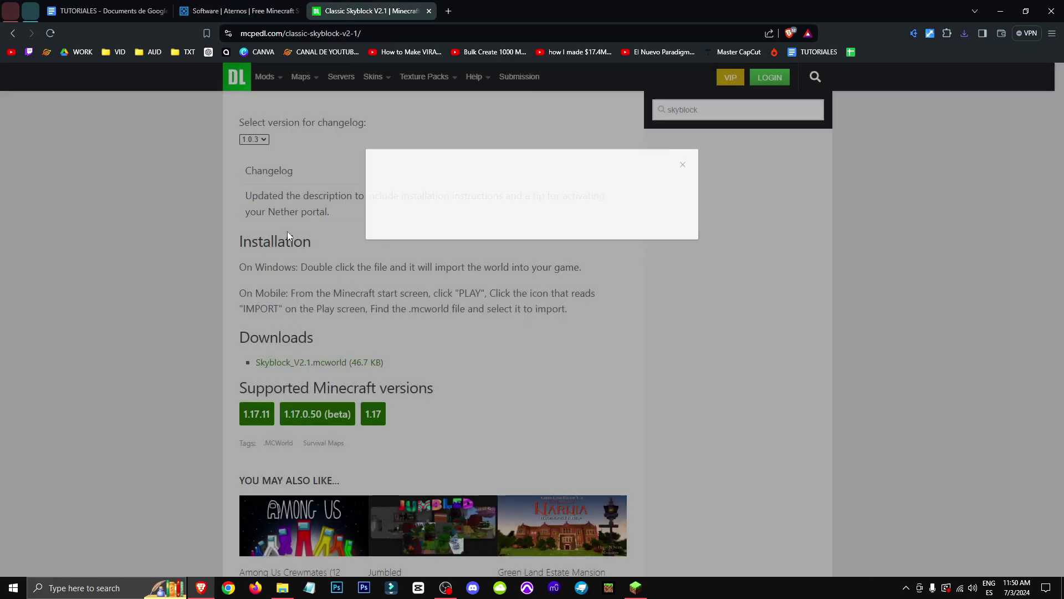
scroll(403, 244, up, 5)
scroll(403, 244, up, 15)
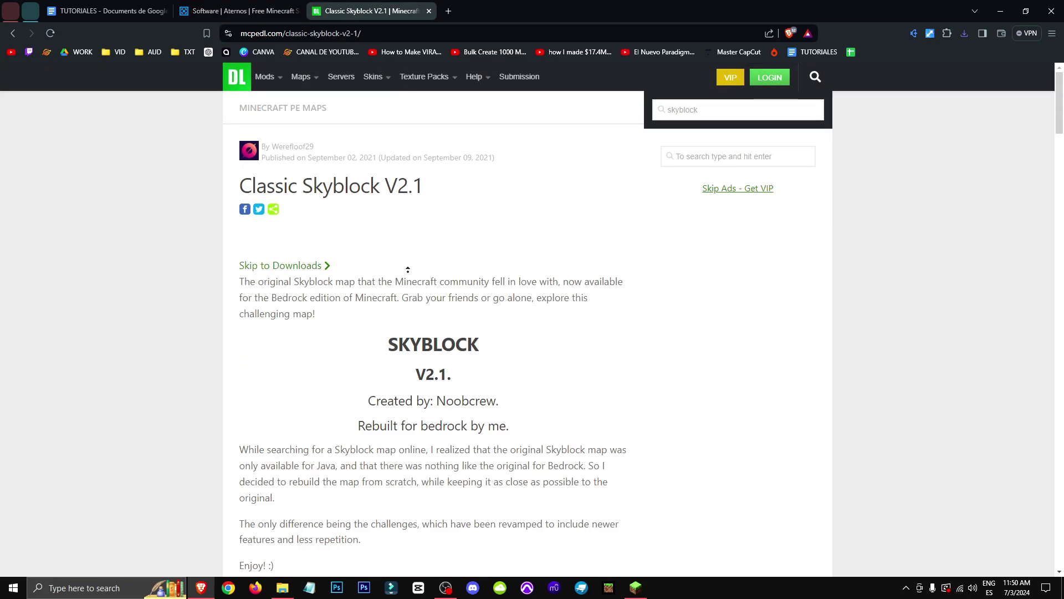
middle_click(142, 279)
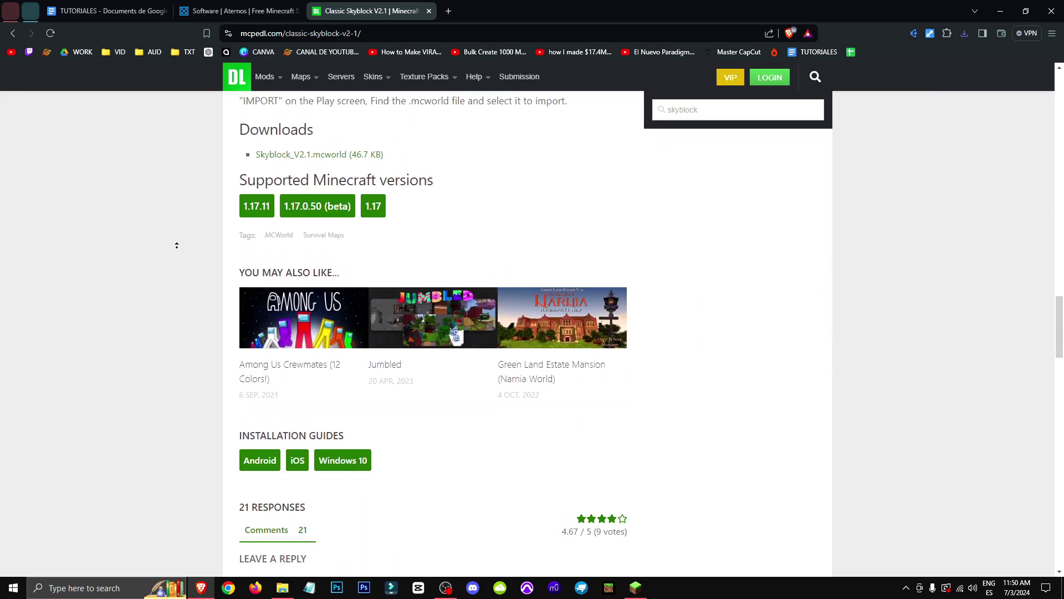
middle_click(182, 248)
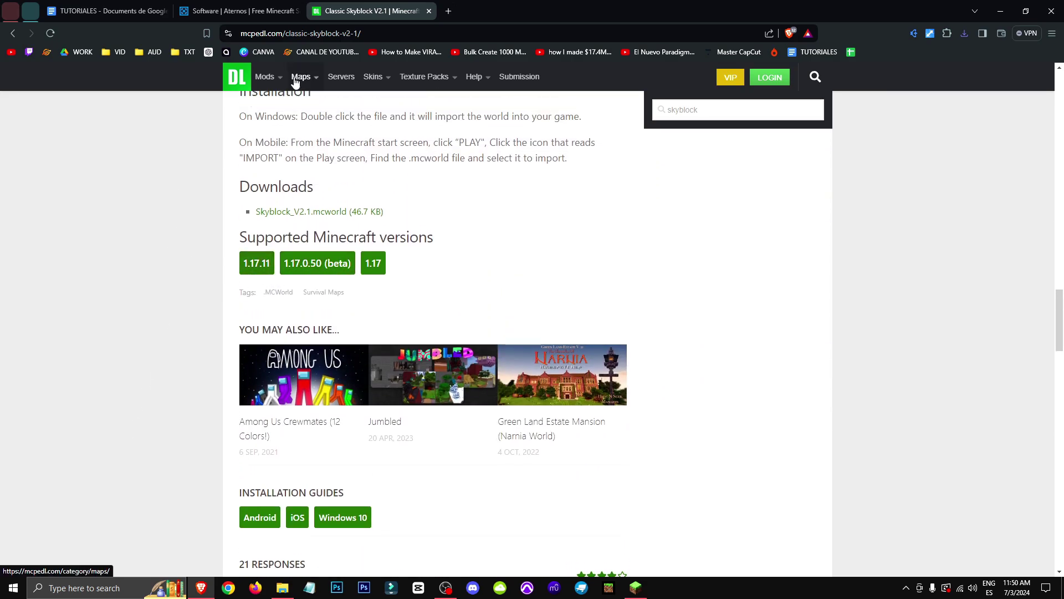
click(287, 7)
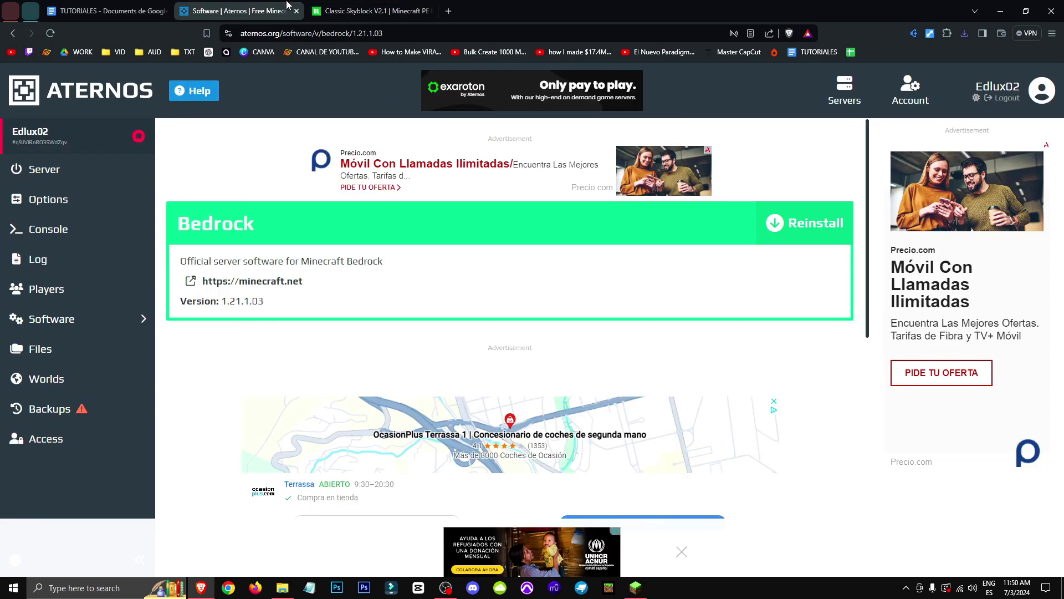
Step: Reinstall the server as Bedrock 1.21.1.03 and set the difficulty to Hard
click(827, 232)
click(540, 368)
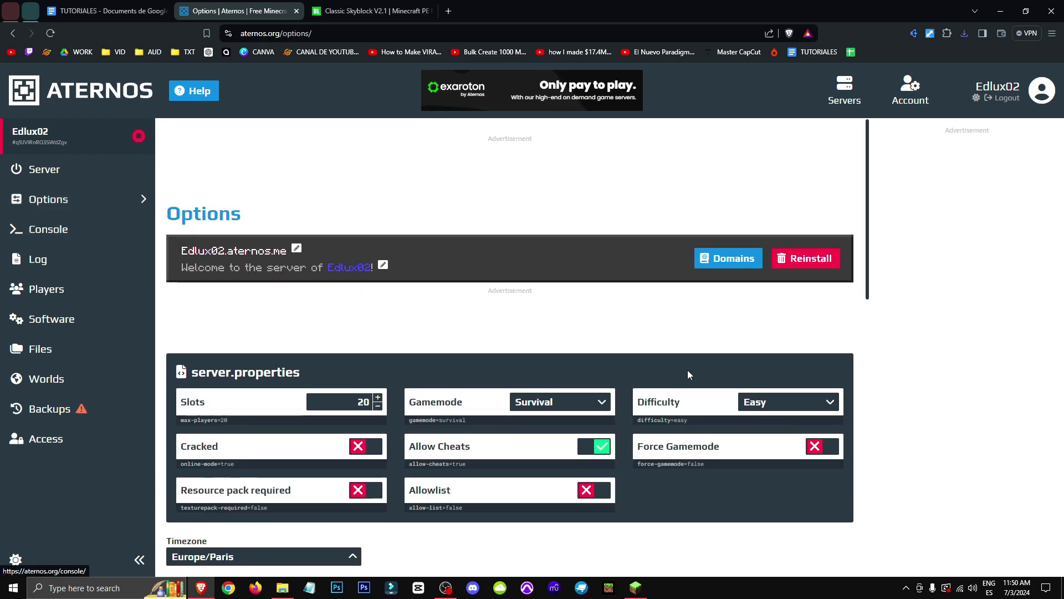
click(790, 407)
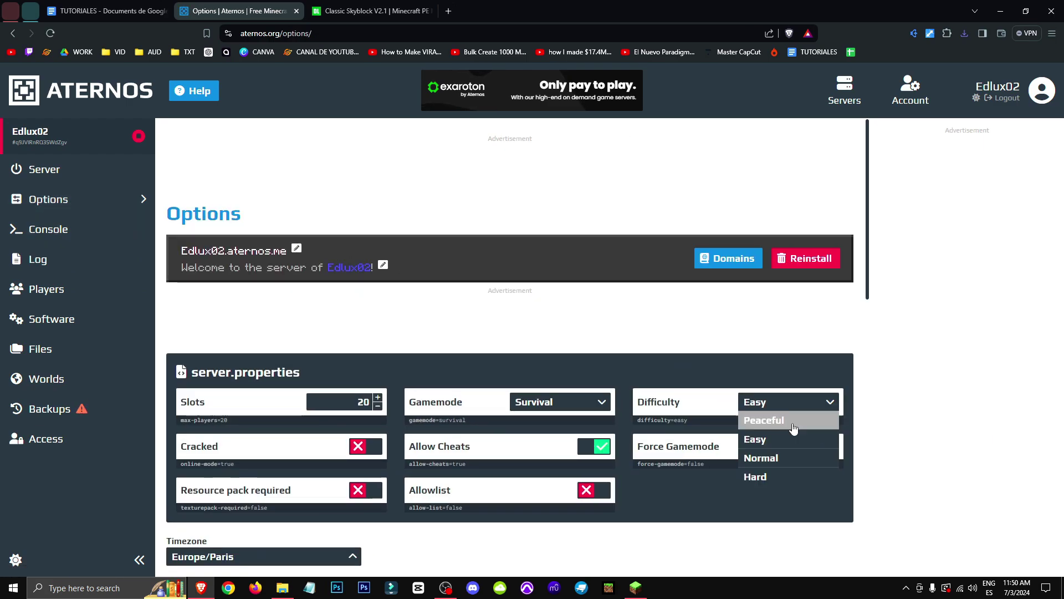
click(791, 475)
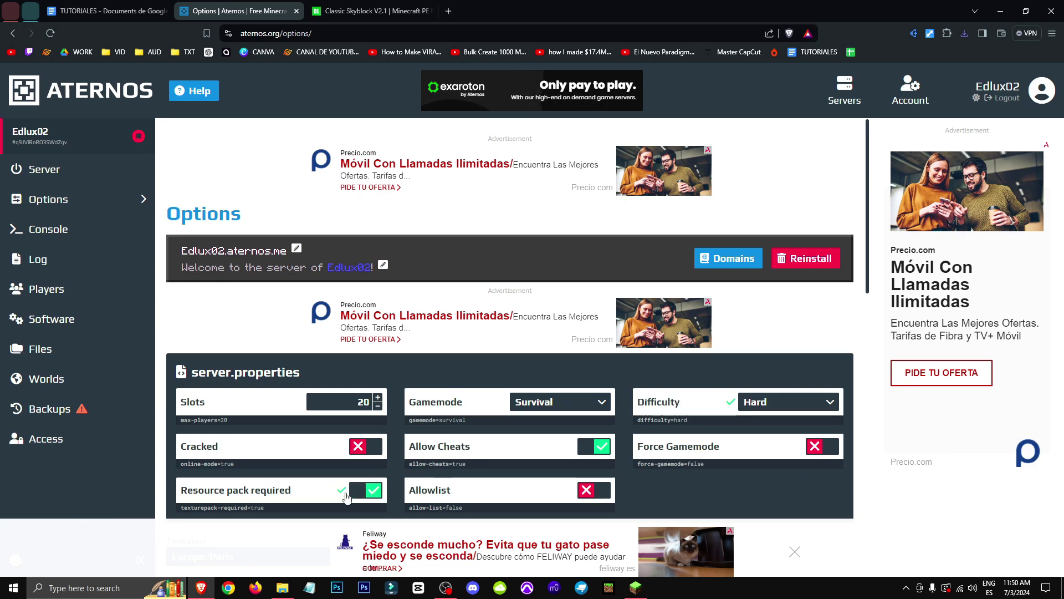
scroll(631, 467, down, 3)
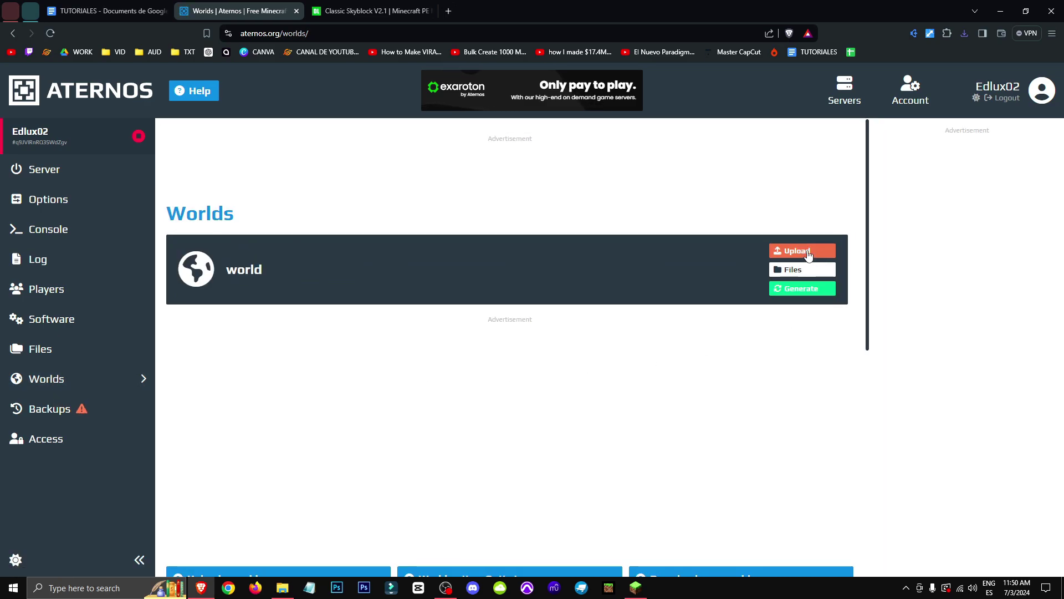
Step: Begin a ZIP Archive world upload, then cancel the file picker
click(817, 251)
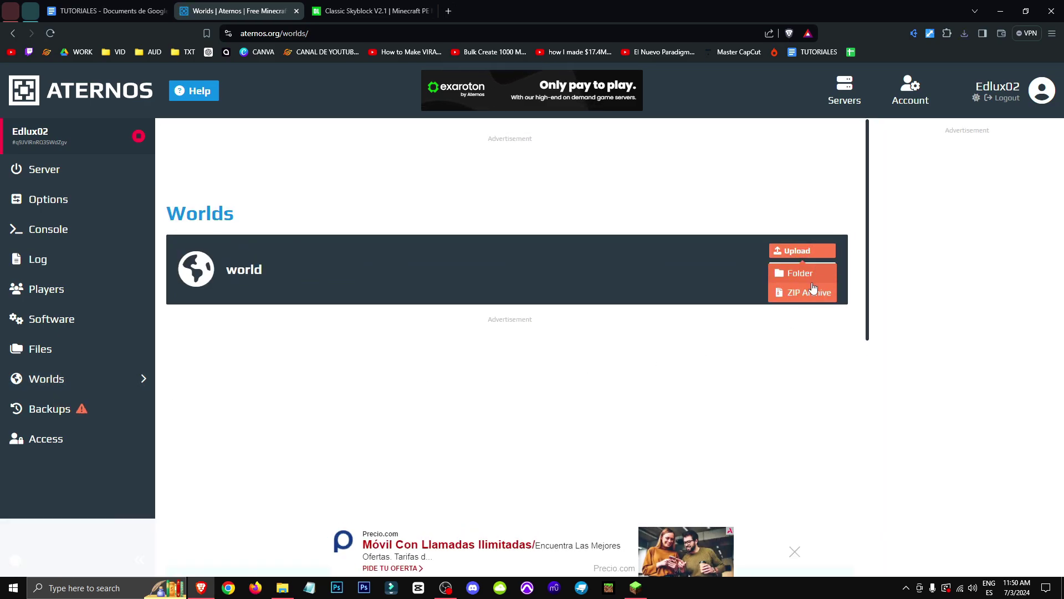
click(807, 300)
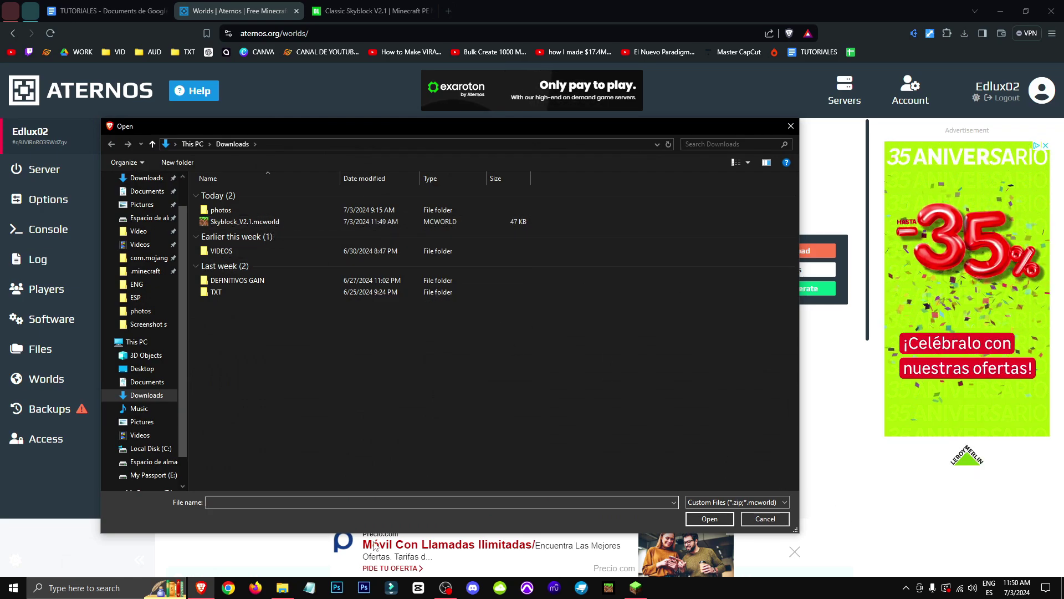
click(767, 520)
Step: Rename Skyblock_V2.1.mcworld in Downloads to Skyblock_V2.1.zip, accepting the extension change
click(283, 588)
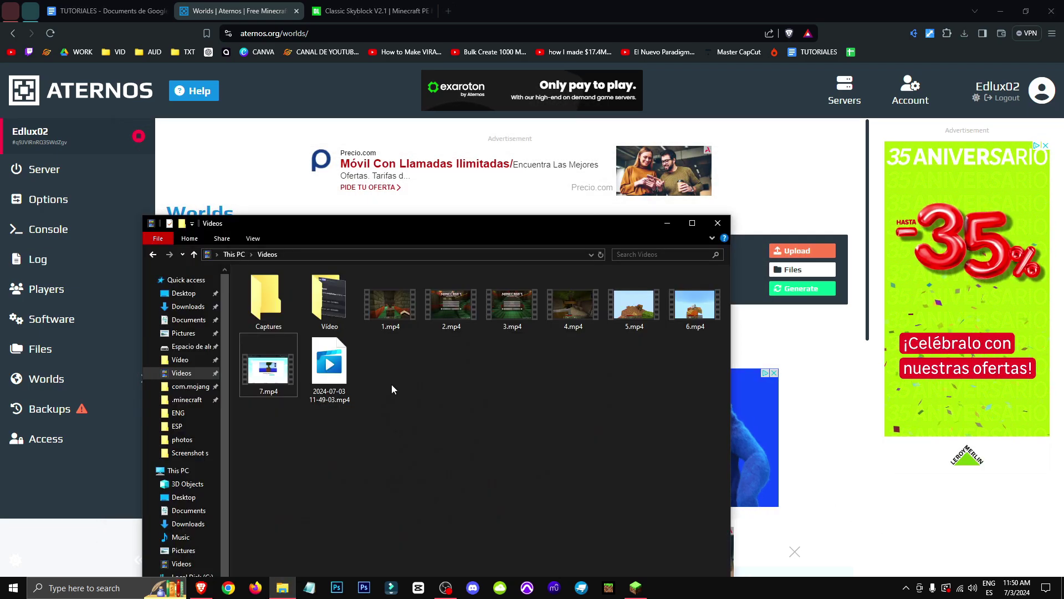
click(200, 306)
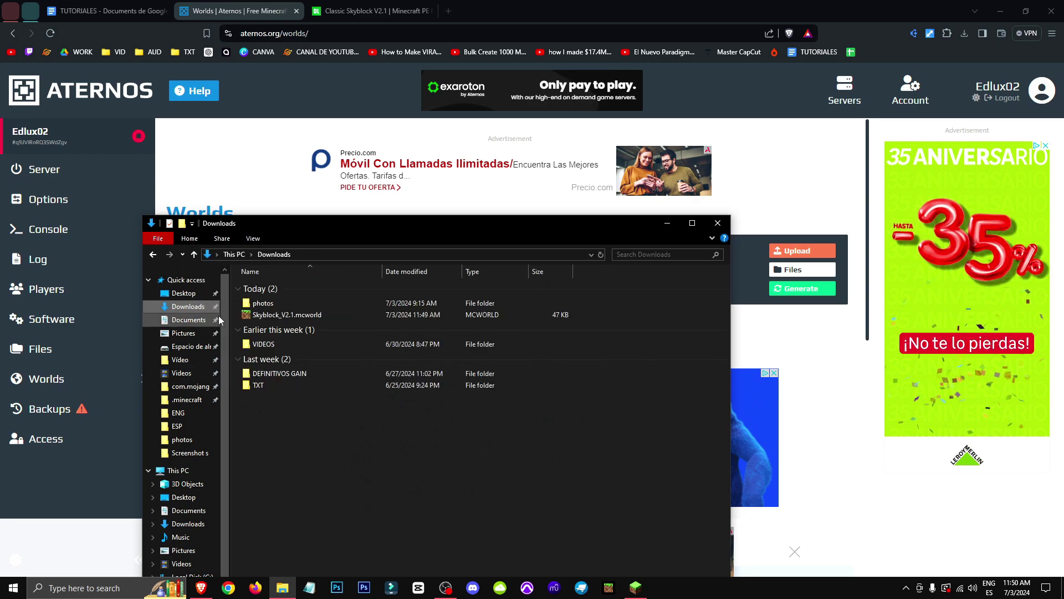
click(314, 317)
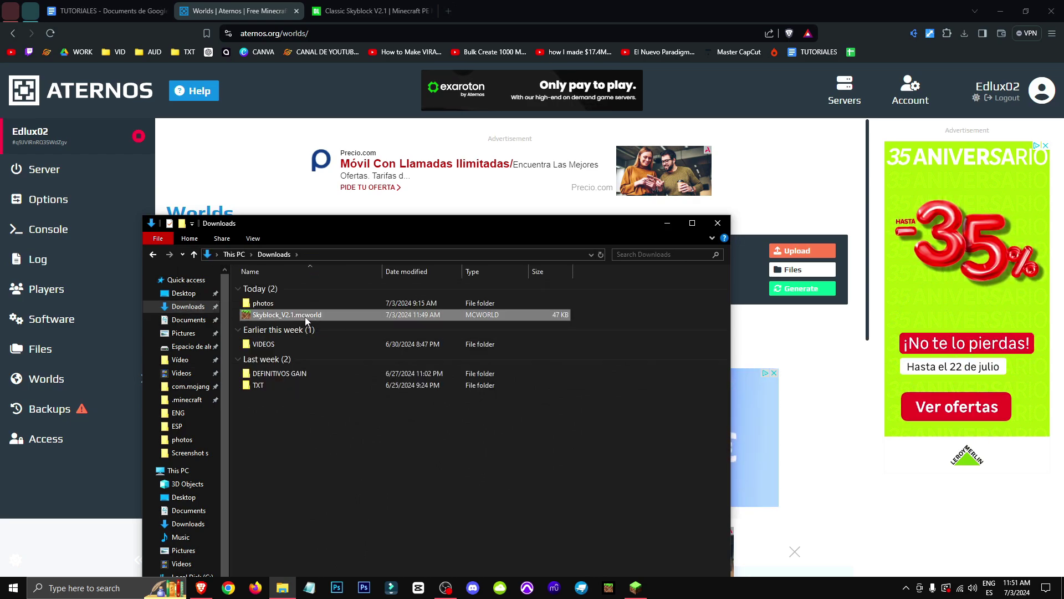
click(306, 317)
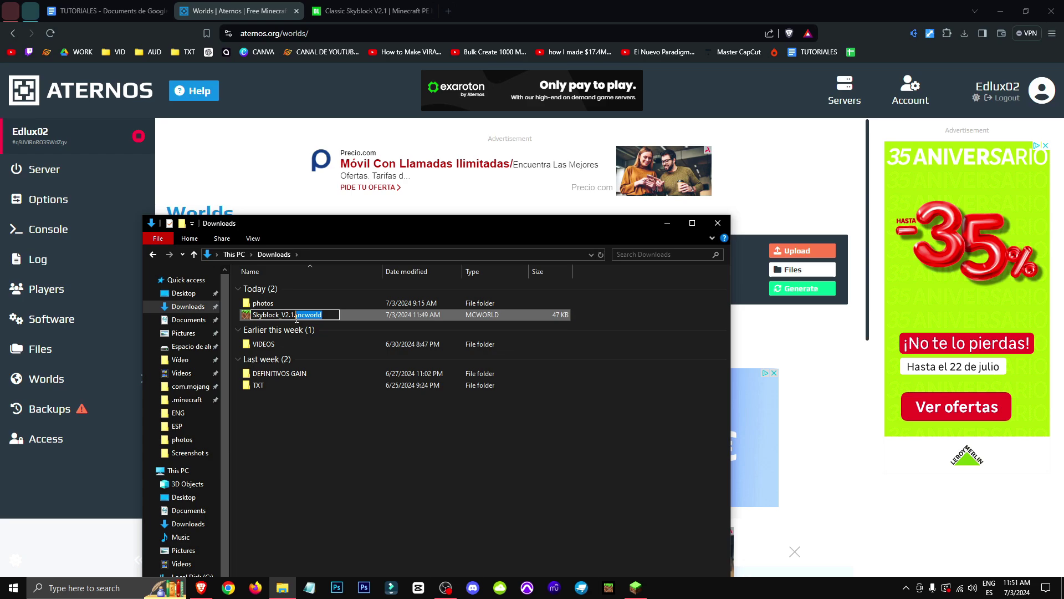
text(zip)
key(Return)
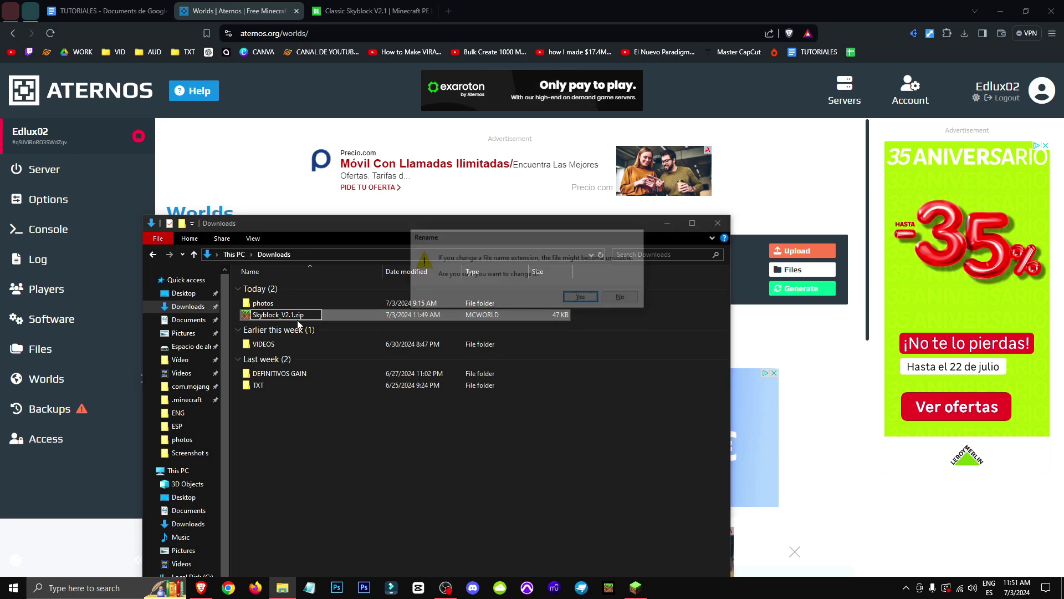
key(Return)
click(801, 451)
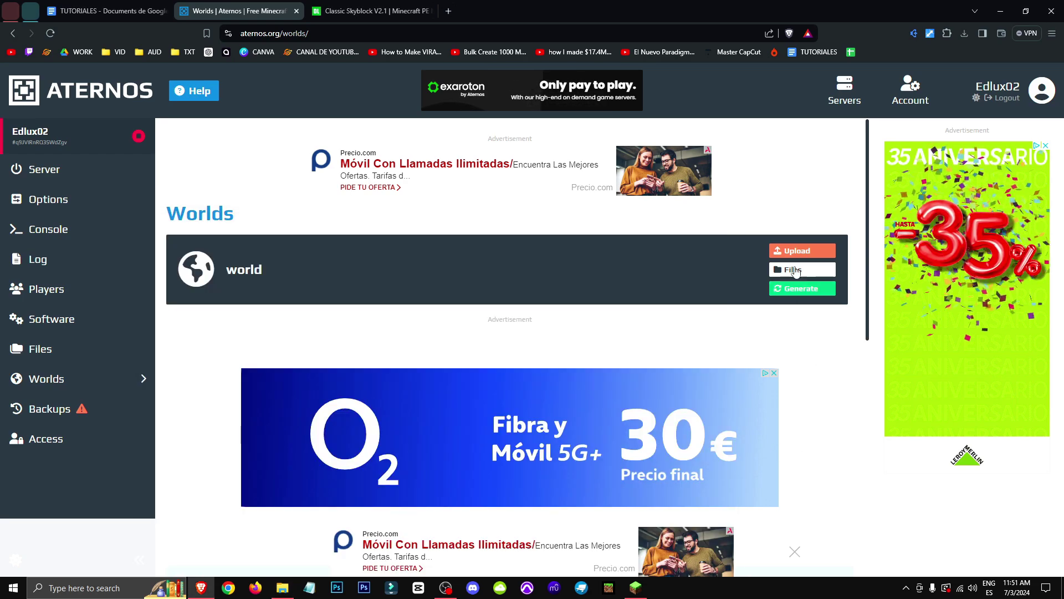
Step: Upload Skyblock_V2.1.zip from Downloads as a ZIP Archive world, staying on the Worlds page
click(797, 254)
click(809, 292)
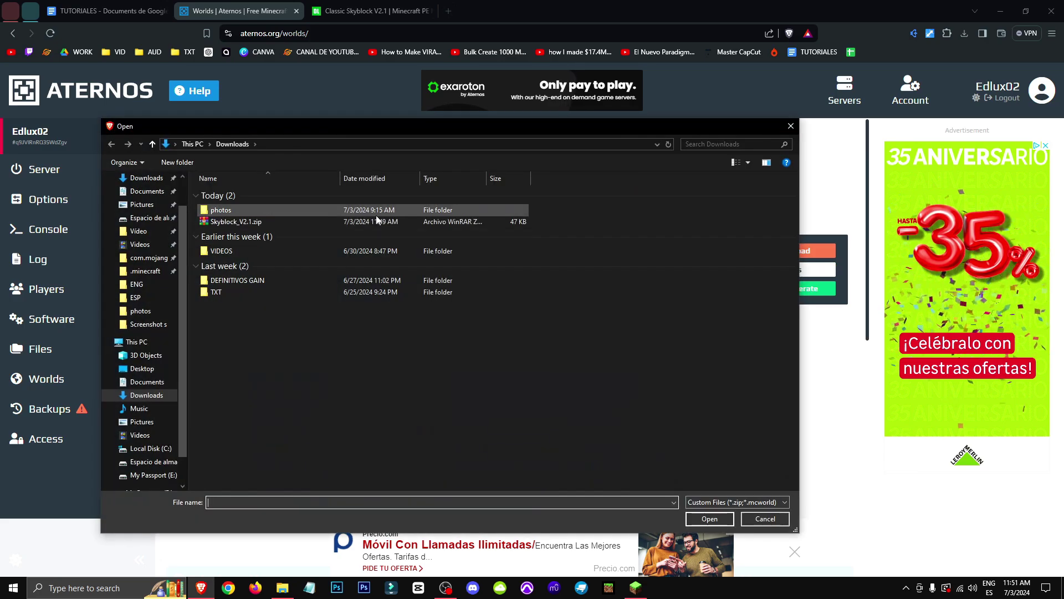
double_click(285, 220)
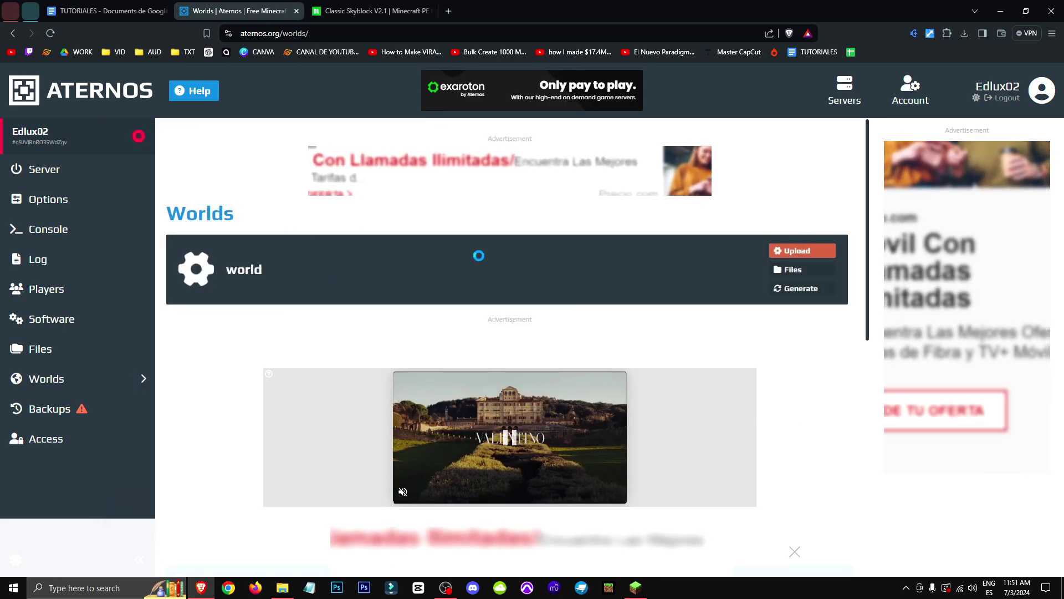
click(86, 176)
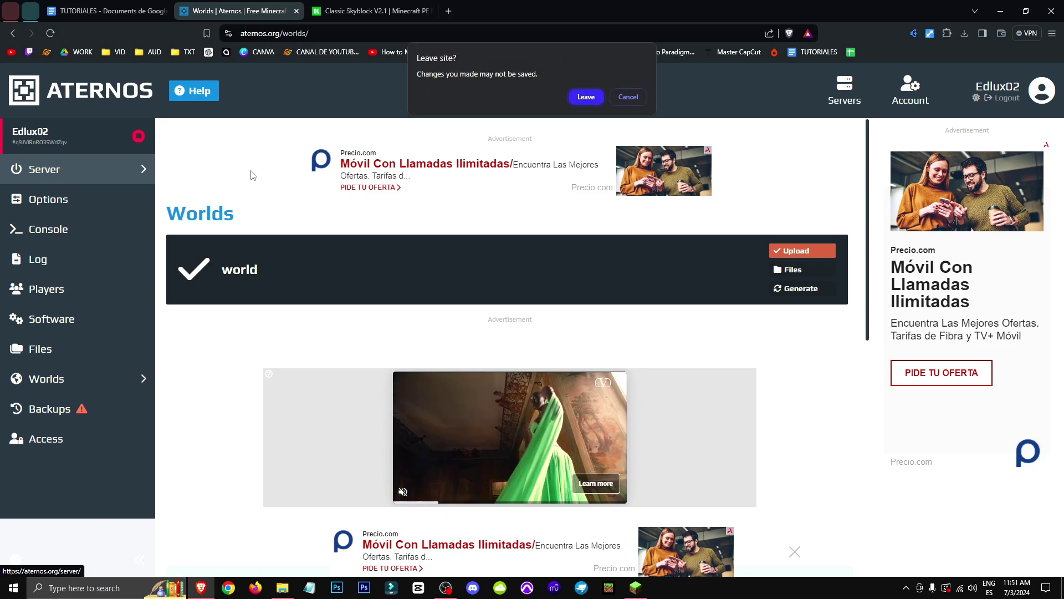
click(628, 95)
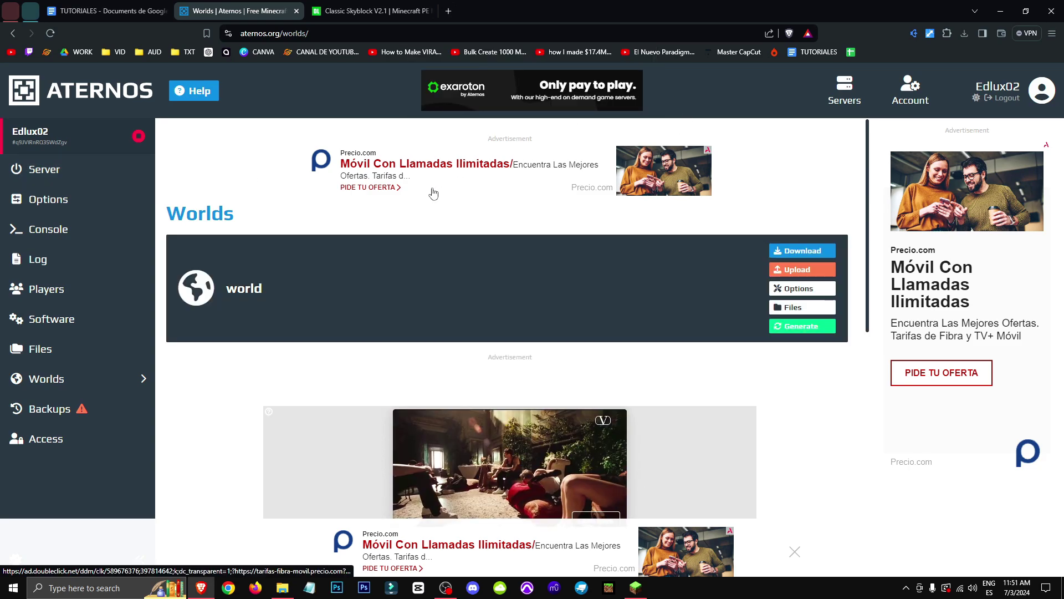
Step: Start the server, accept the EULA, and launch Minecraft
click(95, 165)
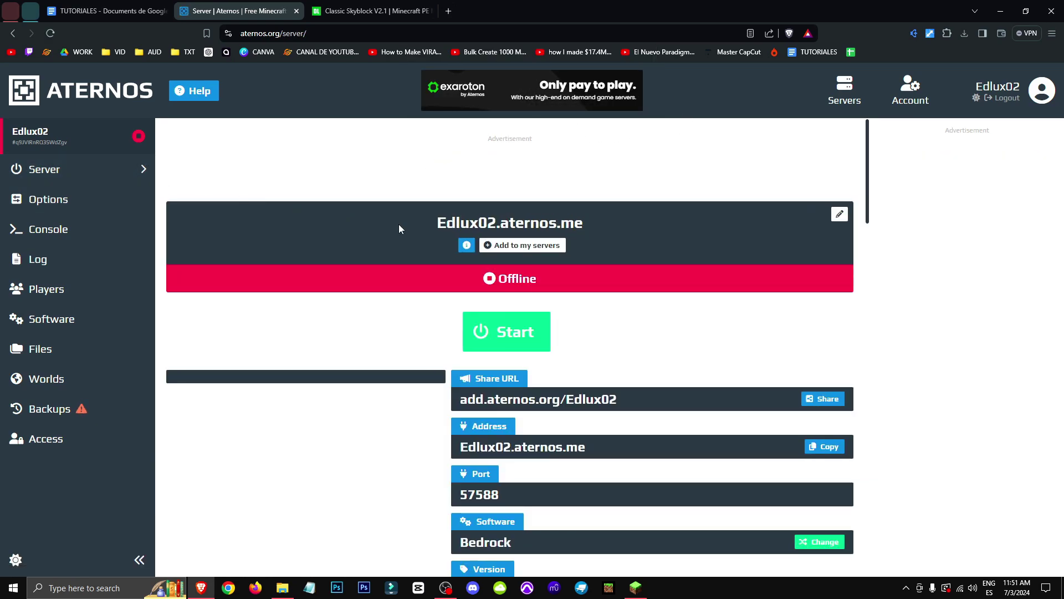
click(501, 337)
click(503, 347)
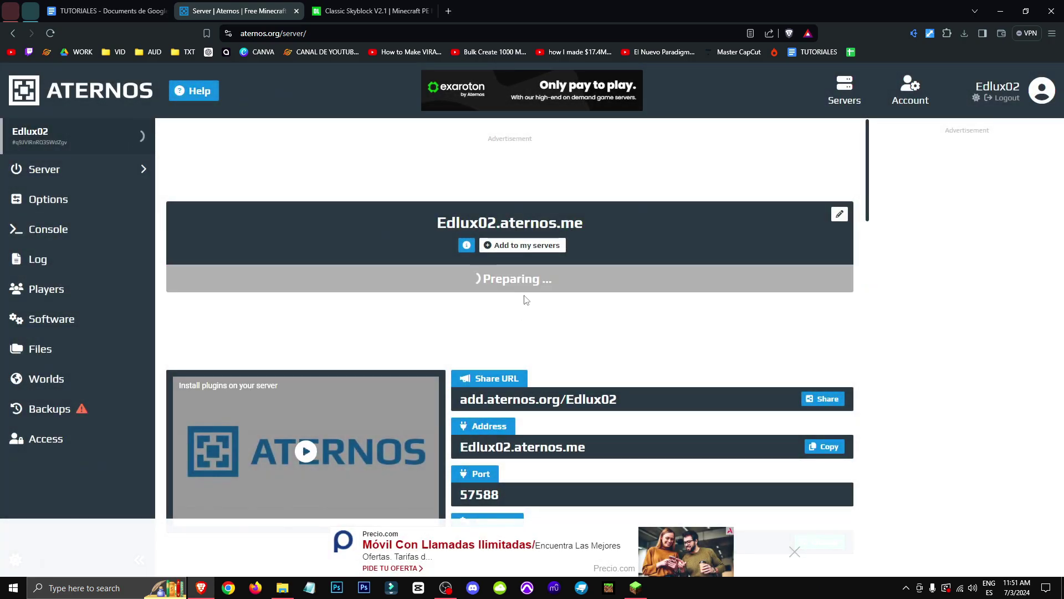
click(602, 588)
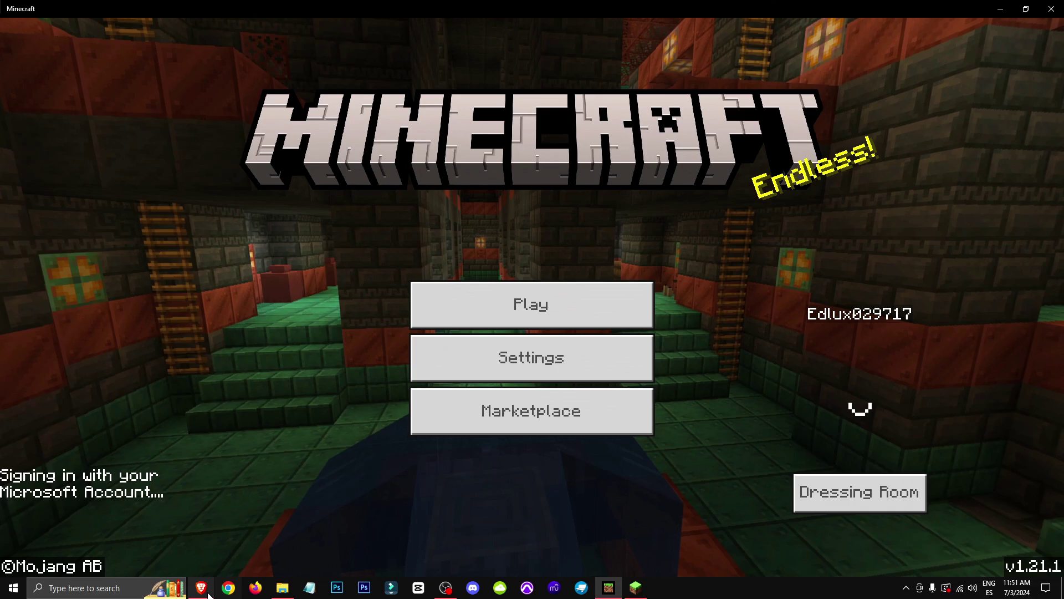
Step: Back on the server page, select the server address and open the share options
click(204, 590)
middle_click(659, 338)
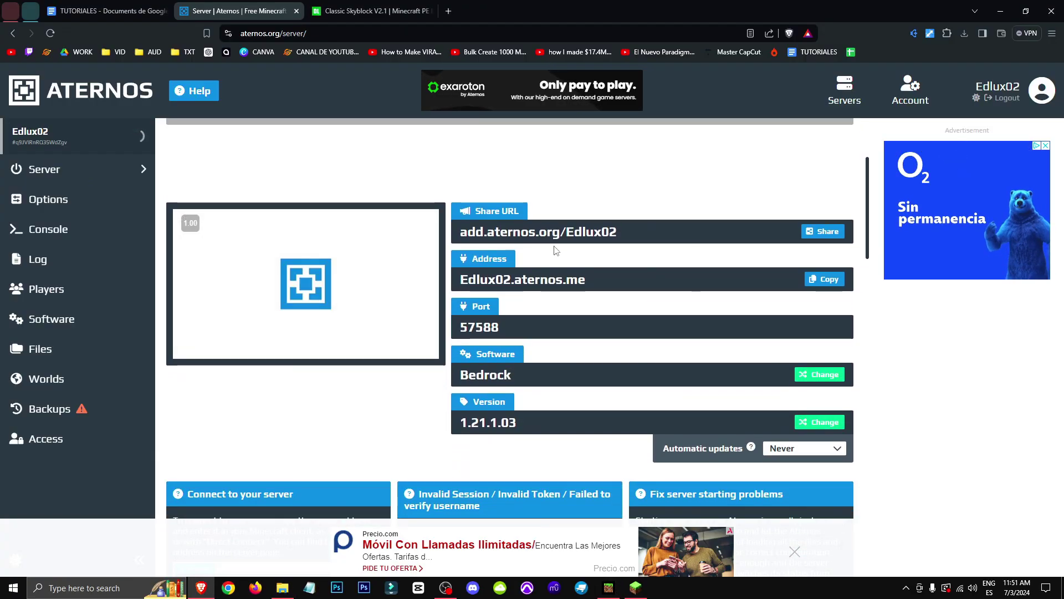
drag(585, 280, 460, 281)
click(496, 324)
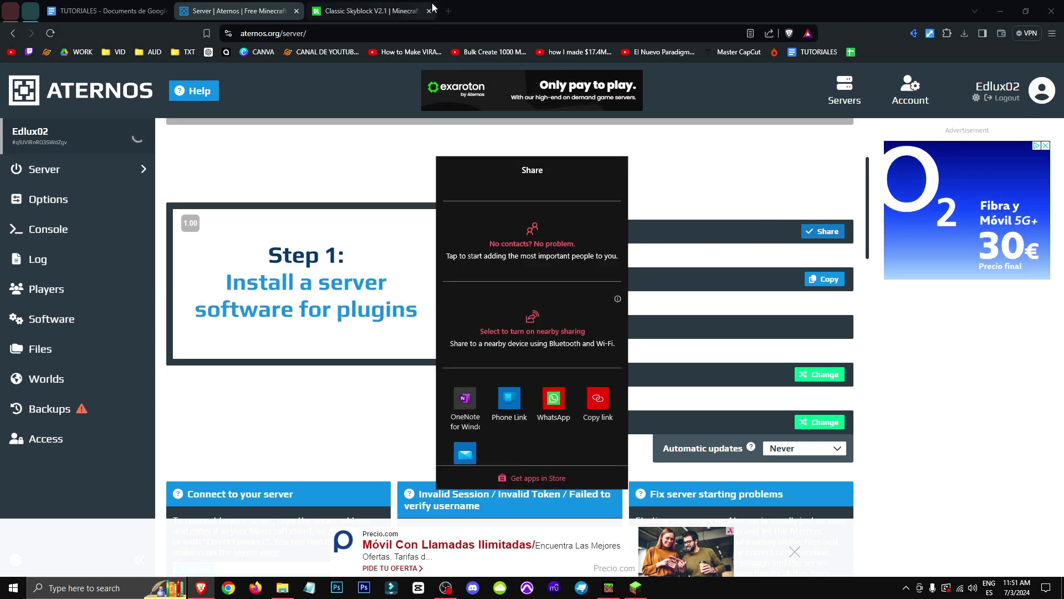
click(448, 11)
text(https://skyblock.net/dl10/)
key(ctrl+w)
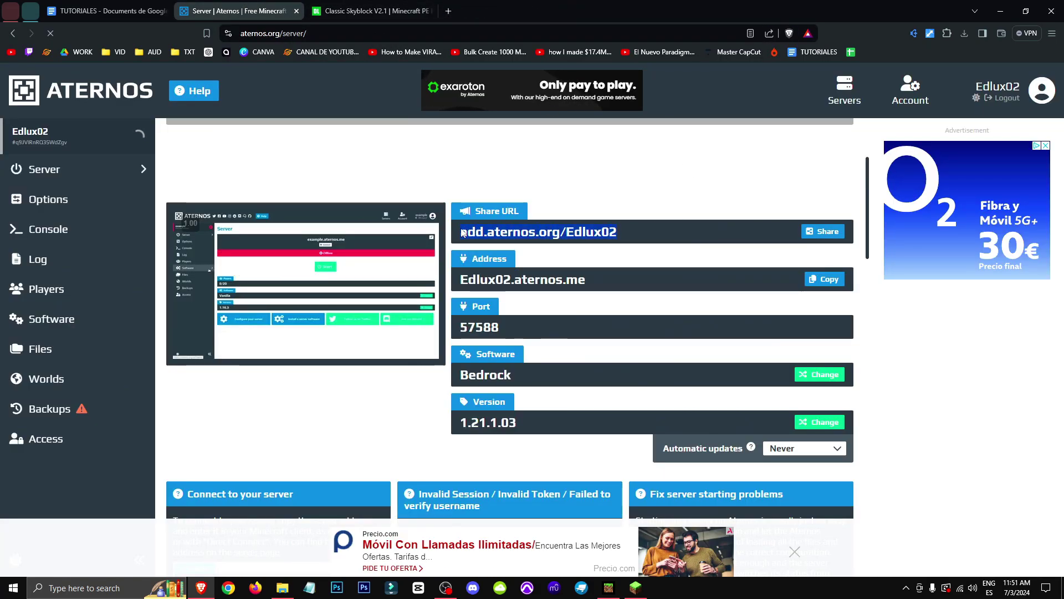
Step: Copy the server's share link and open it in a new browser tab
key(ctrl+c)
key(ctrl+t)
key(ctrl+v)
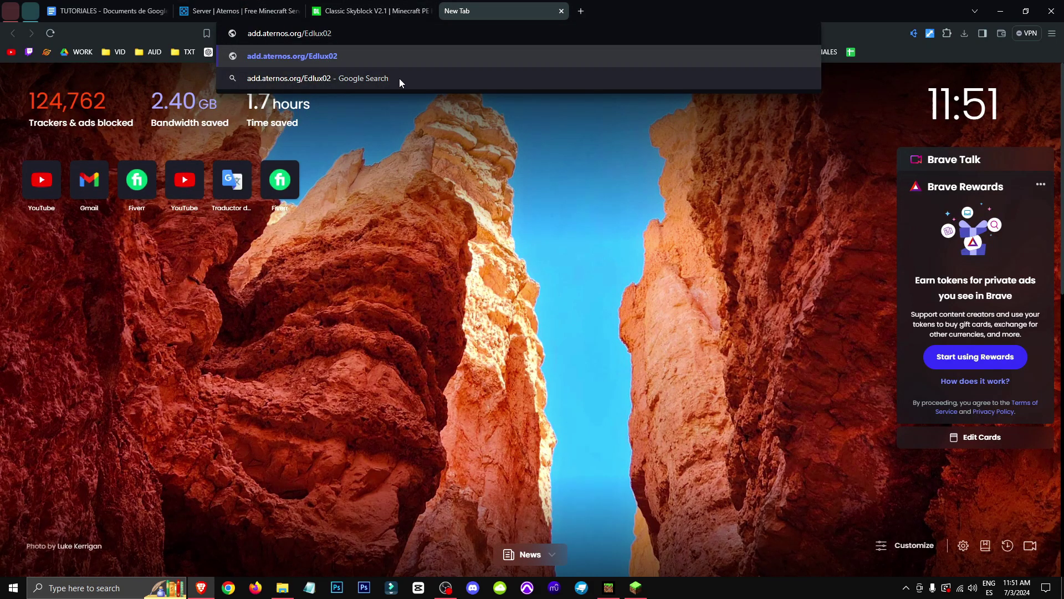
key(Return)
Step: Pick the aternos.me server in Minecraft's Servers list, confirm it's Online, then join the LAN game
click(585, 131)
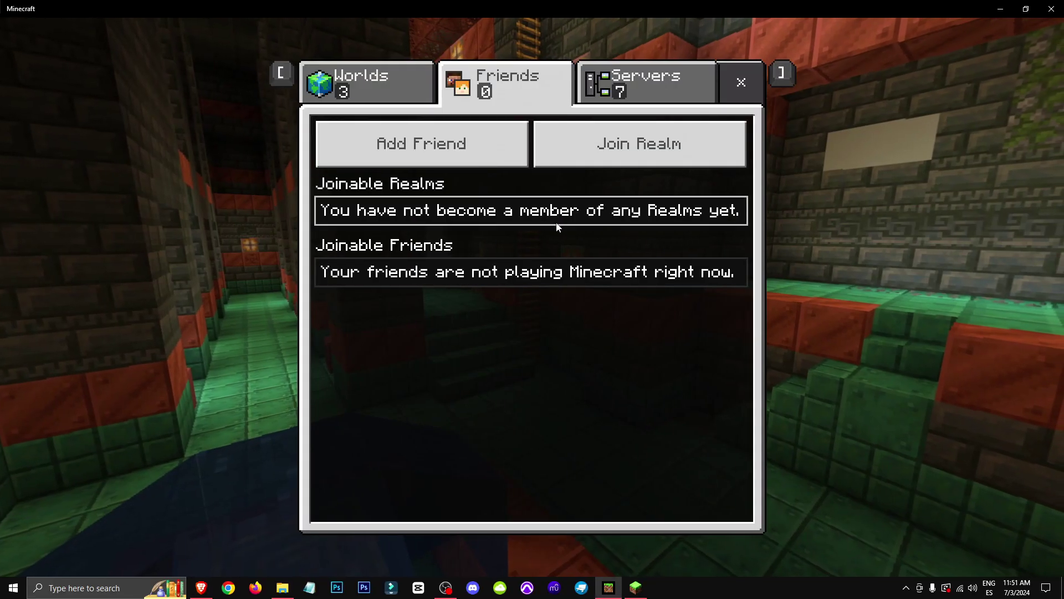
click(620, 78)
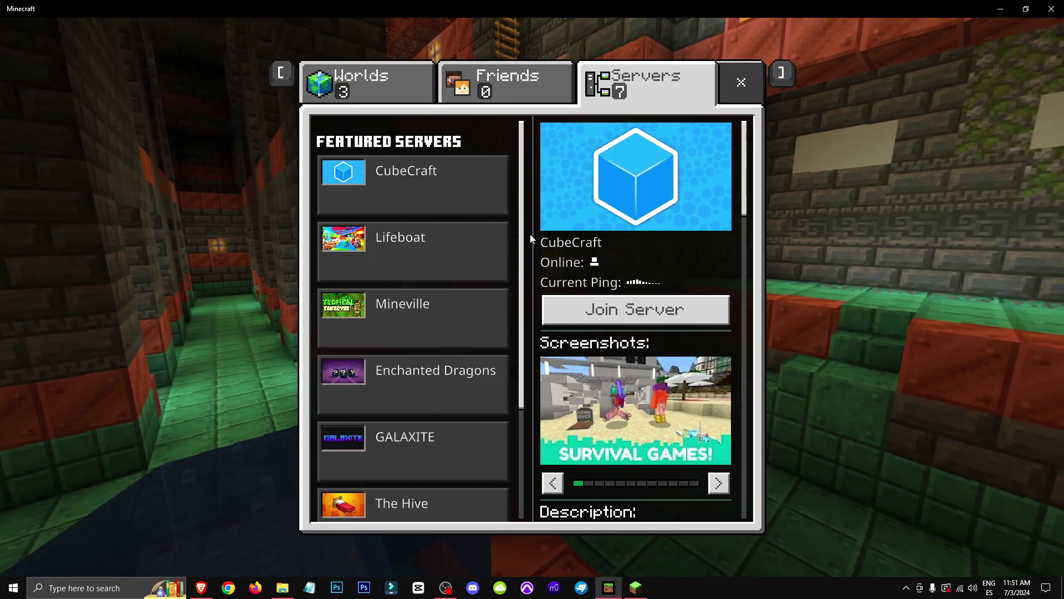
scroll(413, 360, down, 3)
click(388, 455)
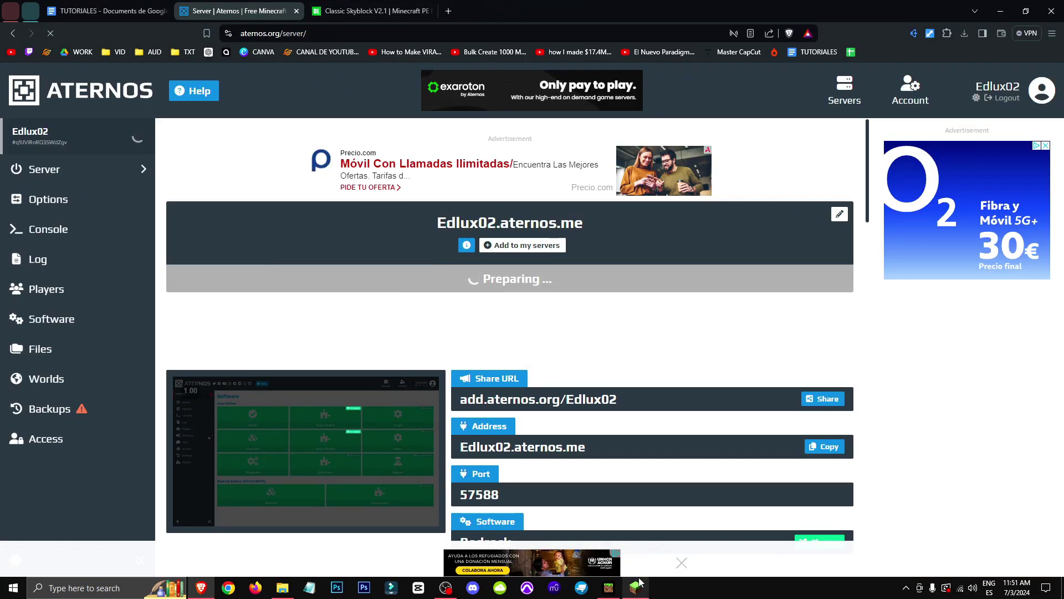
click(447, 586)
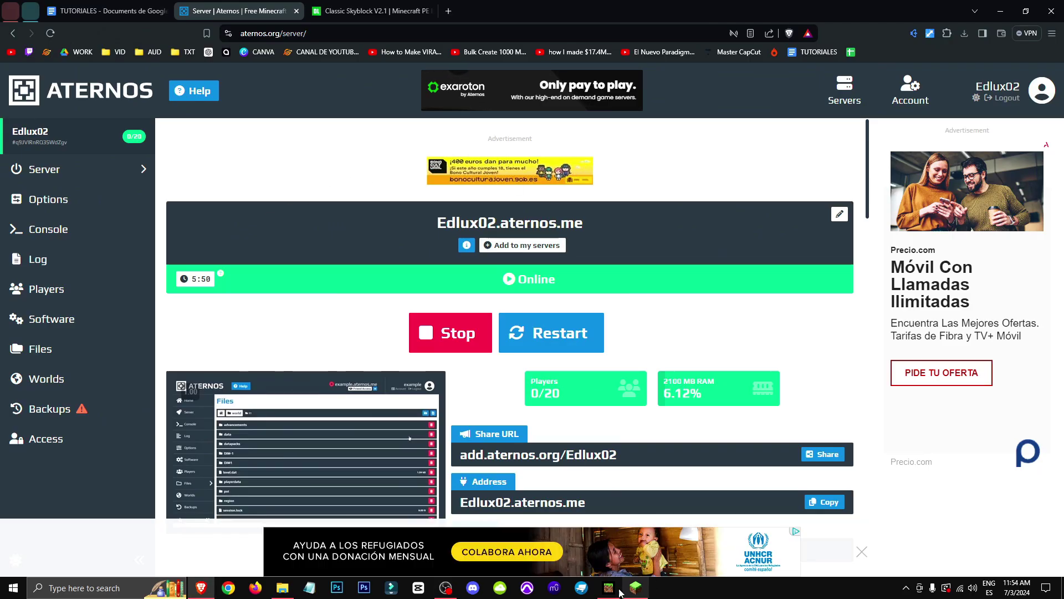
click(607, 588)
click(510, 341)
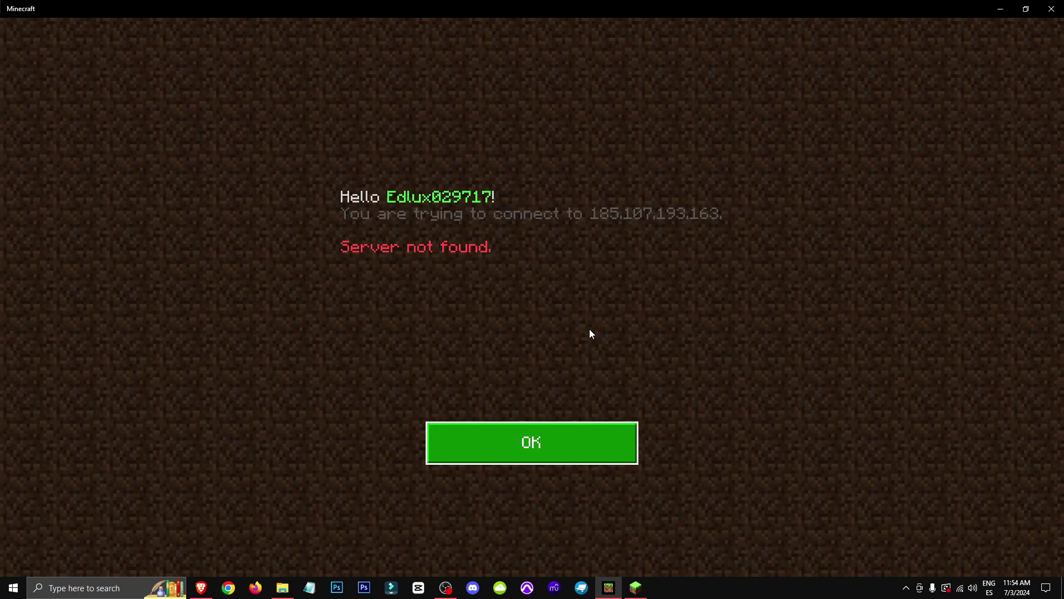
Step: Dismiss the Server not found error and join the aternos.me server listed under Additional Servers
click(536, 448)
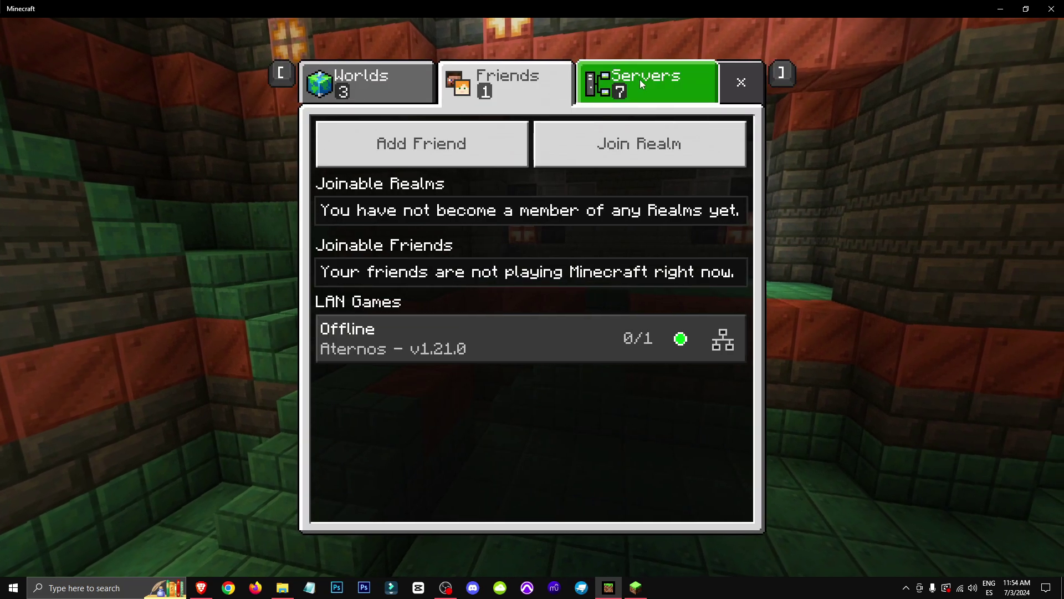
click(639, 79)
scroll(413, 388, down, 3)
click(412, 445)
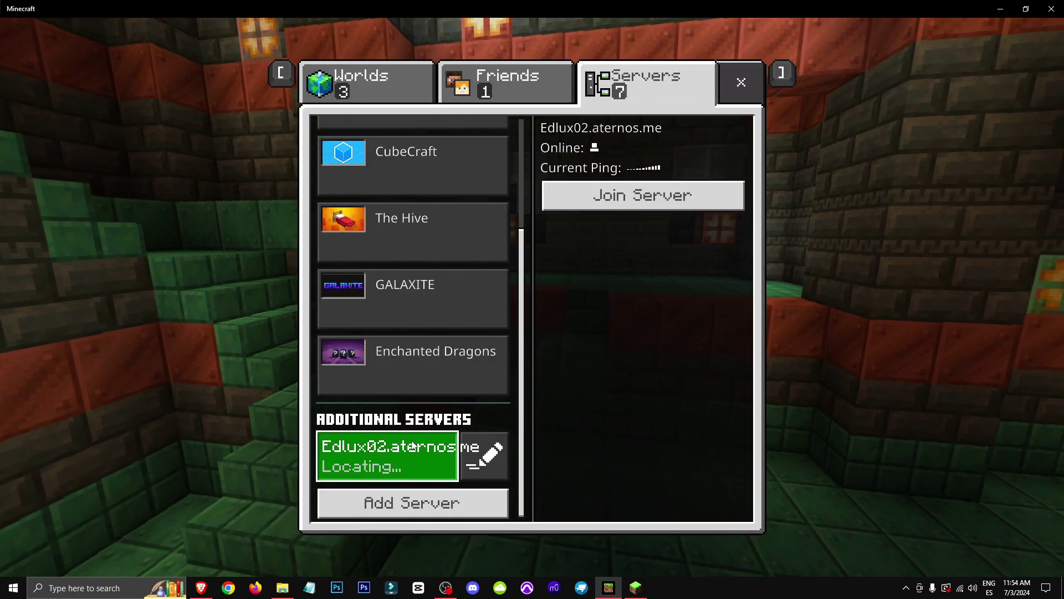
click(626, 193)
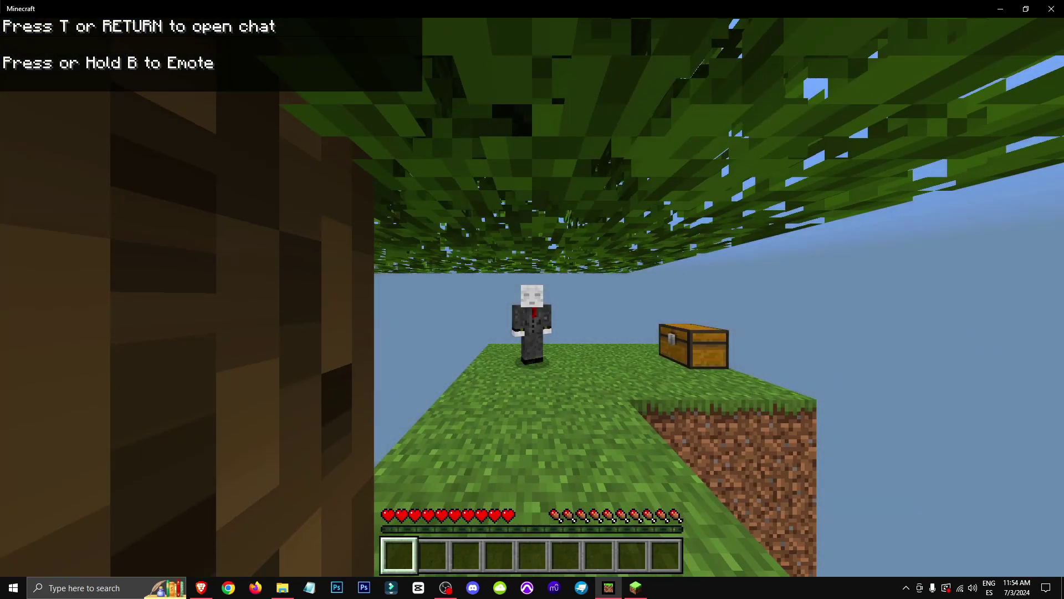
Step: In first-person view, take the SKYBLOCK V2.1 book from the island's chest and read it
key(F5)
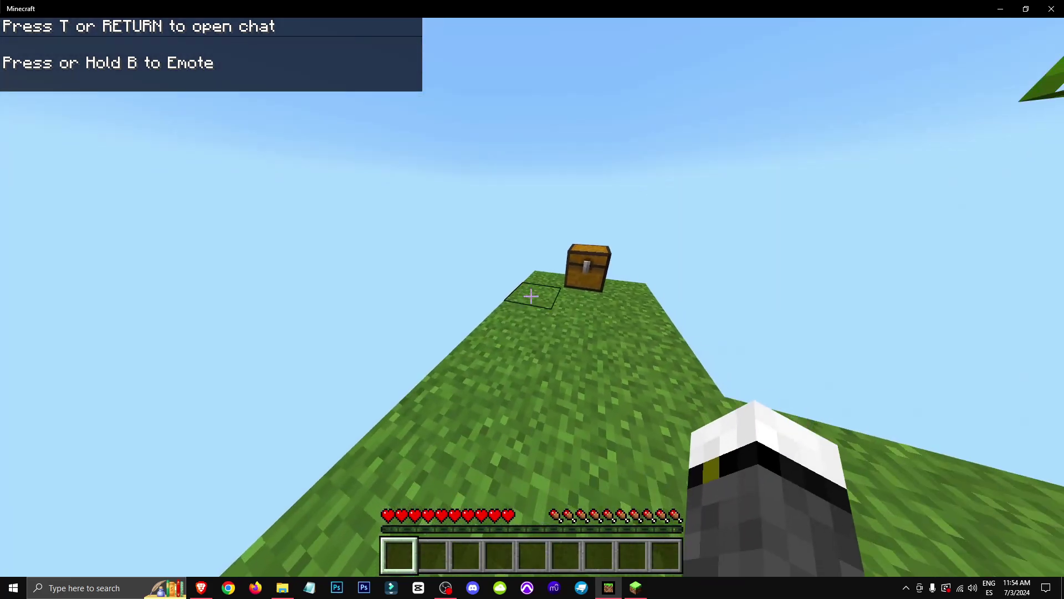
right_click(531, 296)
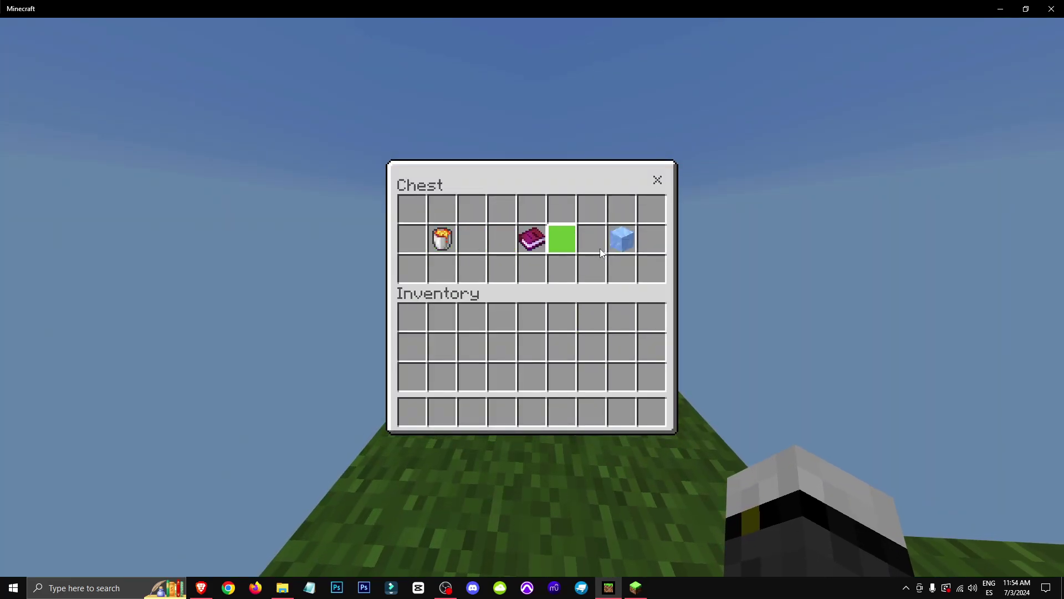
shift+click(533, 243)
key(e)
right_click(531, 296)
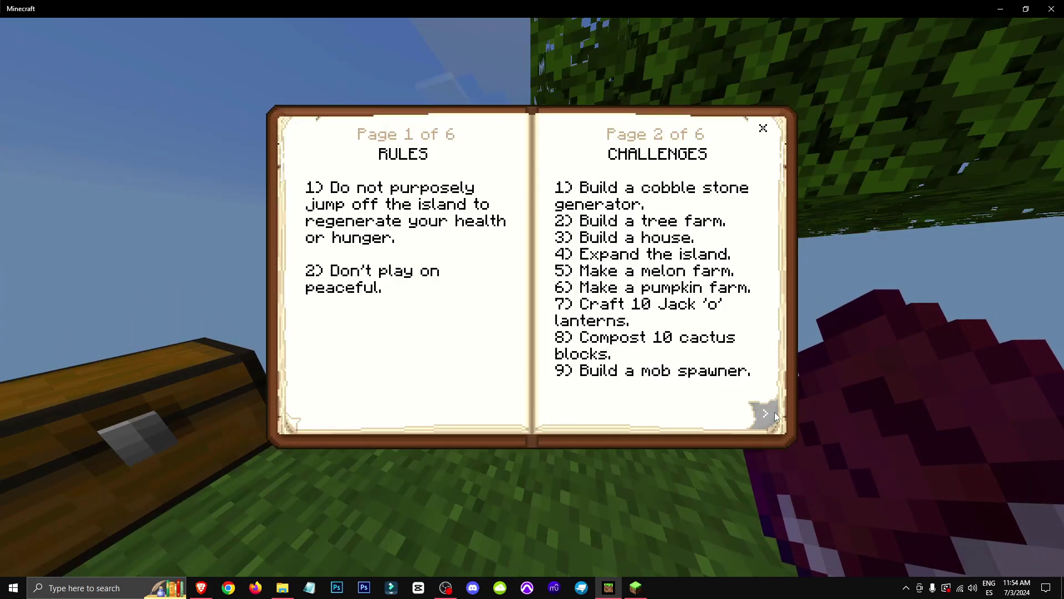
click(773, 413)
click(773, 414)
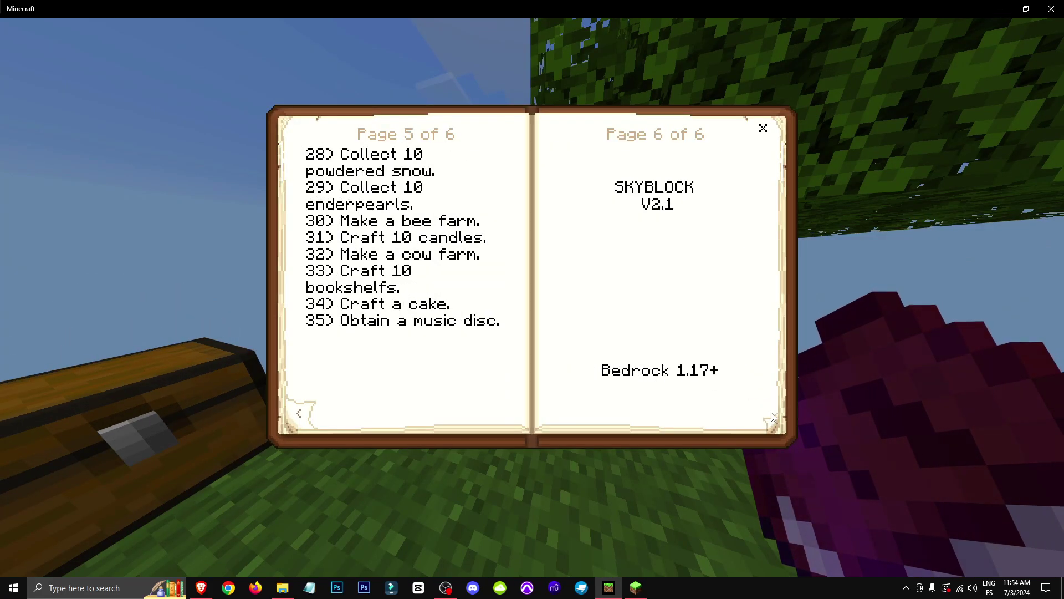
click(299, 414)
click(300, 414)
key(Escape)
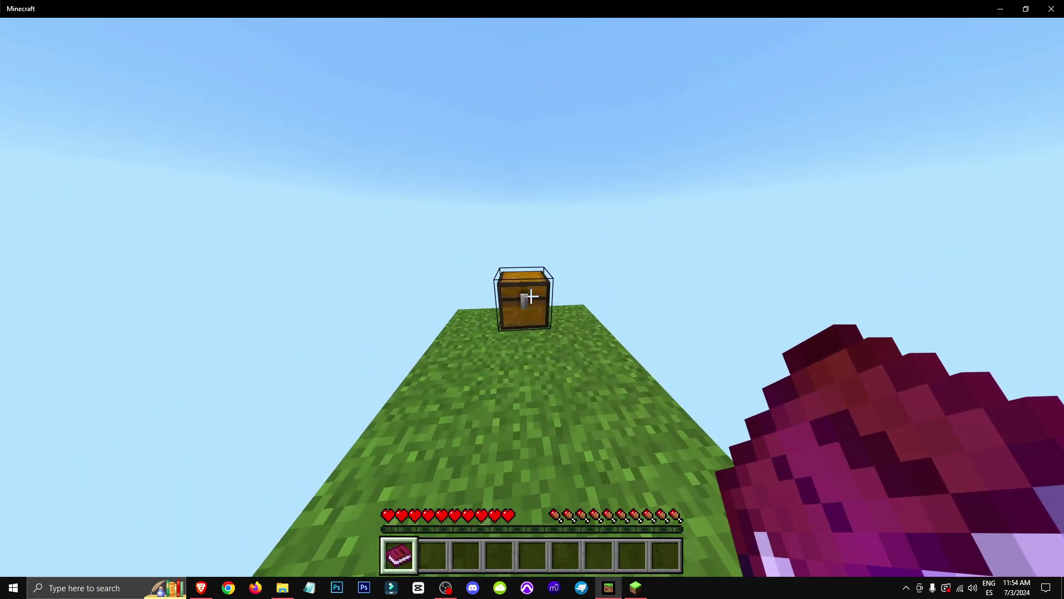
Step: Put the SKYBLOCK V2.1 book back into the starter chest
right_click(532, 299)
click(409, 409)
click(529, 259)
key(Escape)
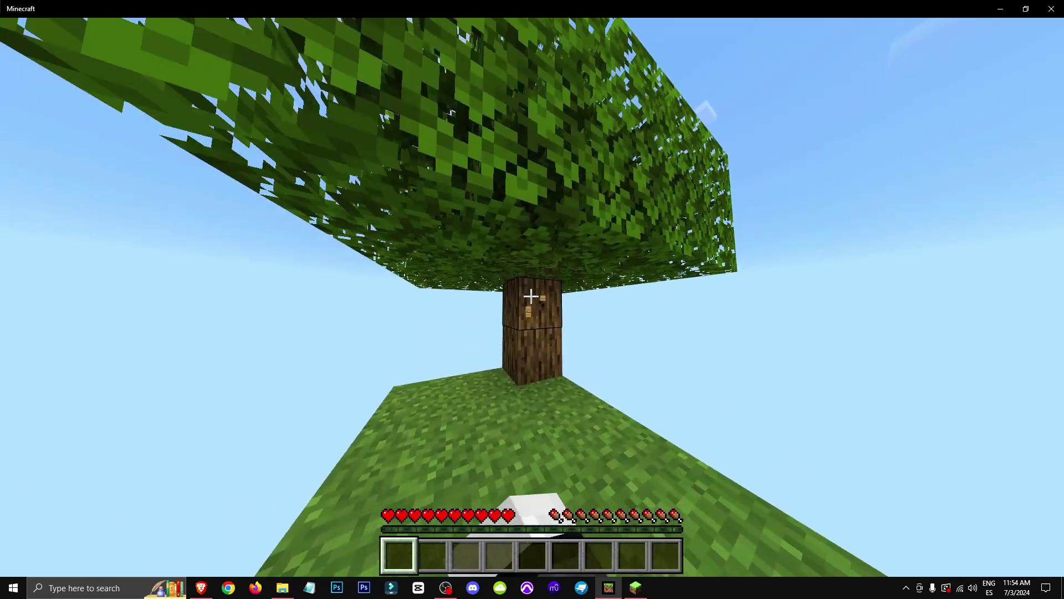
Step: Cycle the camera views and move the player around the skyblock island
key(F5)
key(F5)
key(F5)
key(F5)
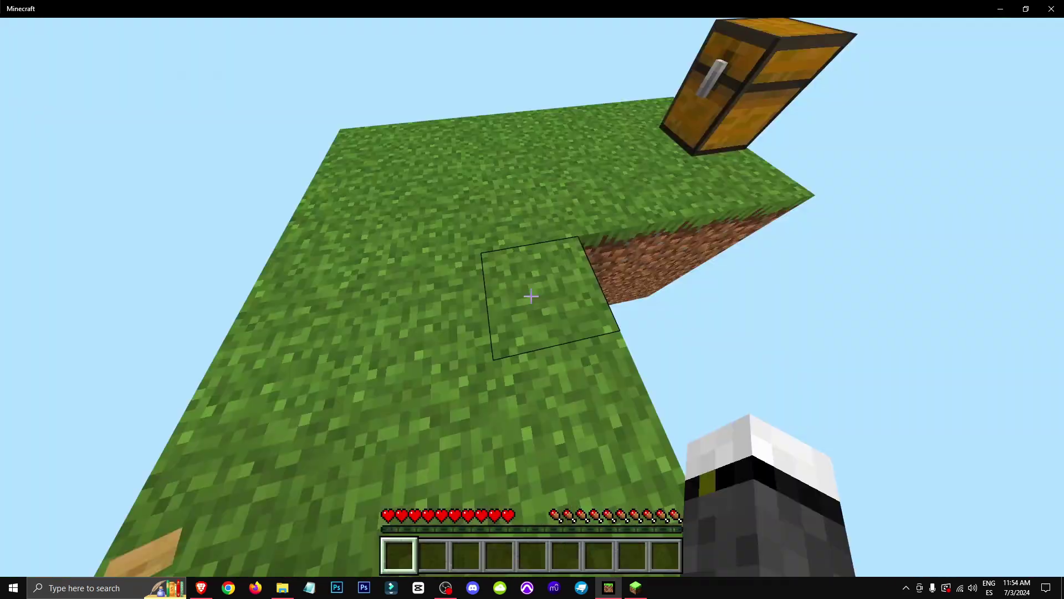
key(F5)
key(space)
key(w)
key(space)
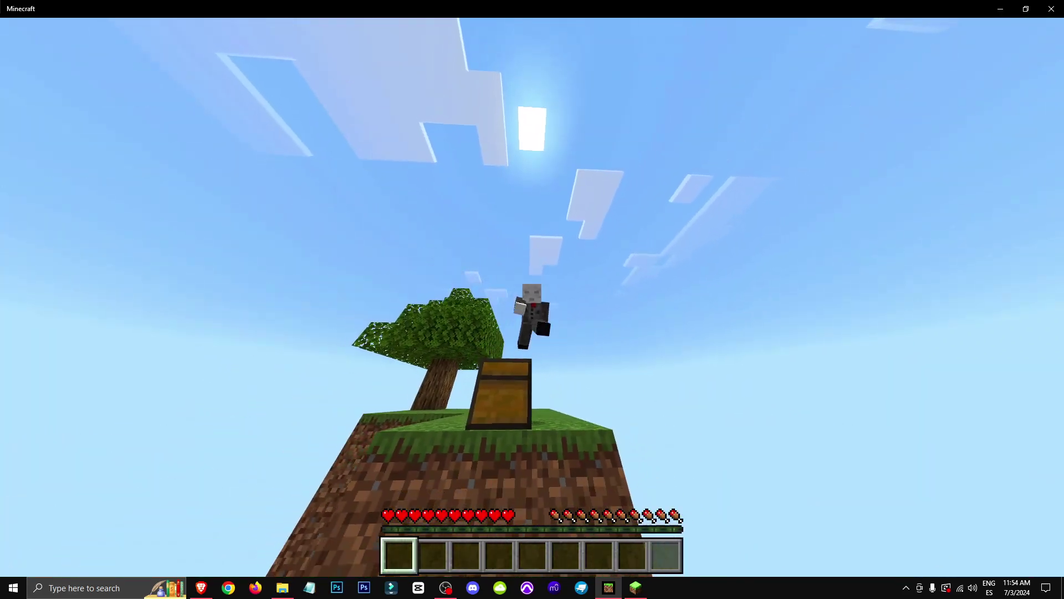
key(F5)
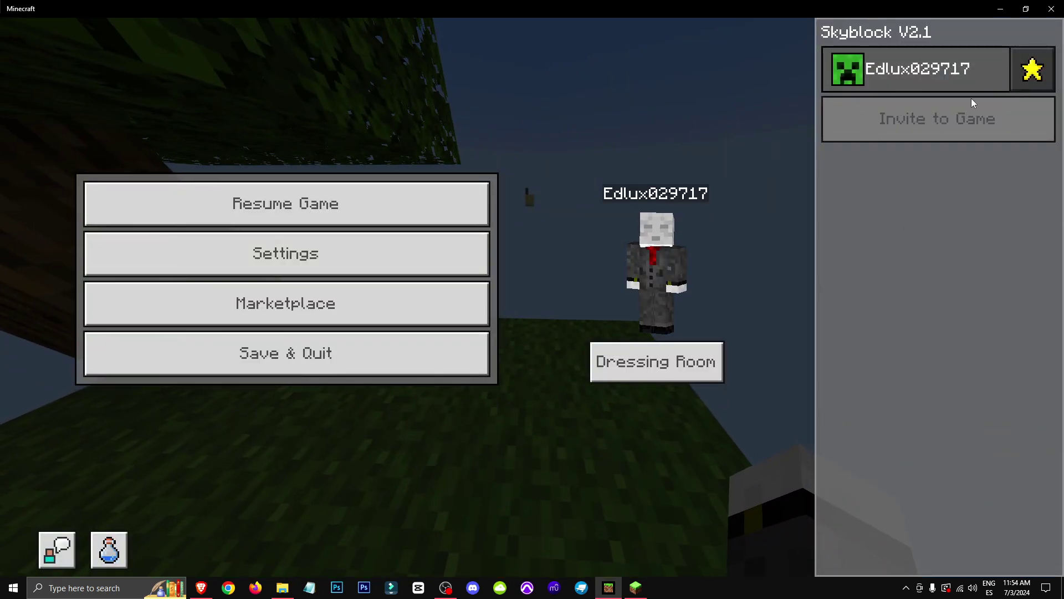
Step: View the player's permissions in the pause menu, confirming the Member role
click(1033, 70)
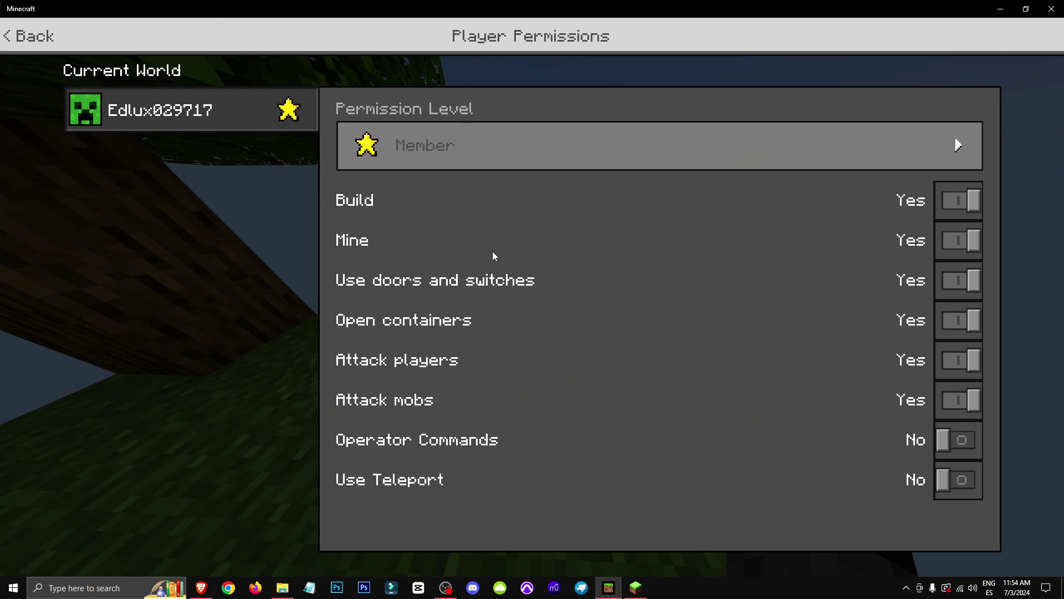
click(242, 126)
key(Escape)
key(Escape)
Step: Switch camera views and walk the player off the edge of the island
key(F5)
key(F5)
key(F5)
key(w)
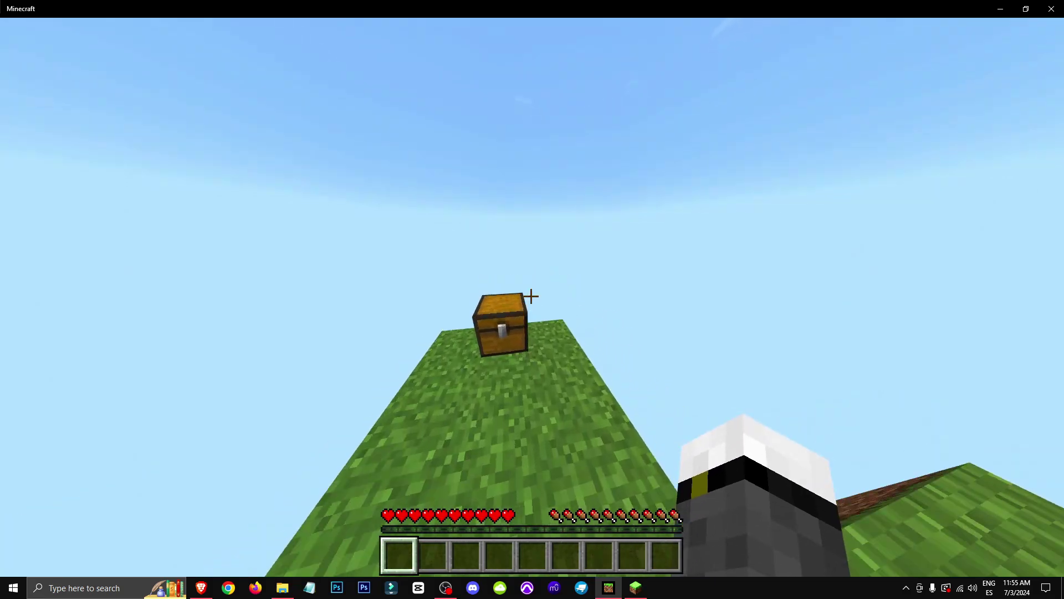
key(Escape)
key(Escape)
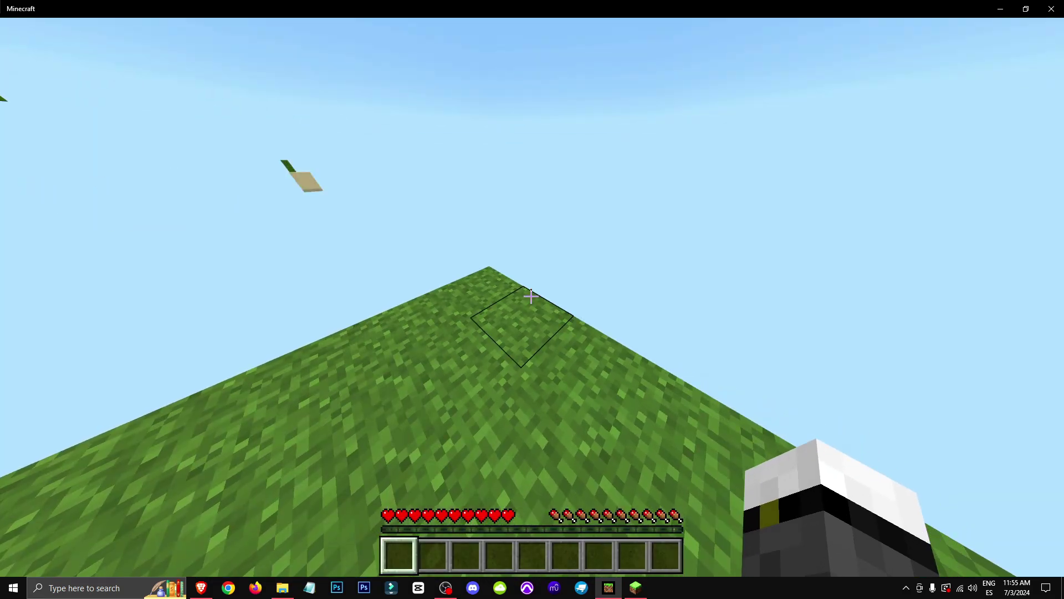
key(F5)
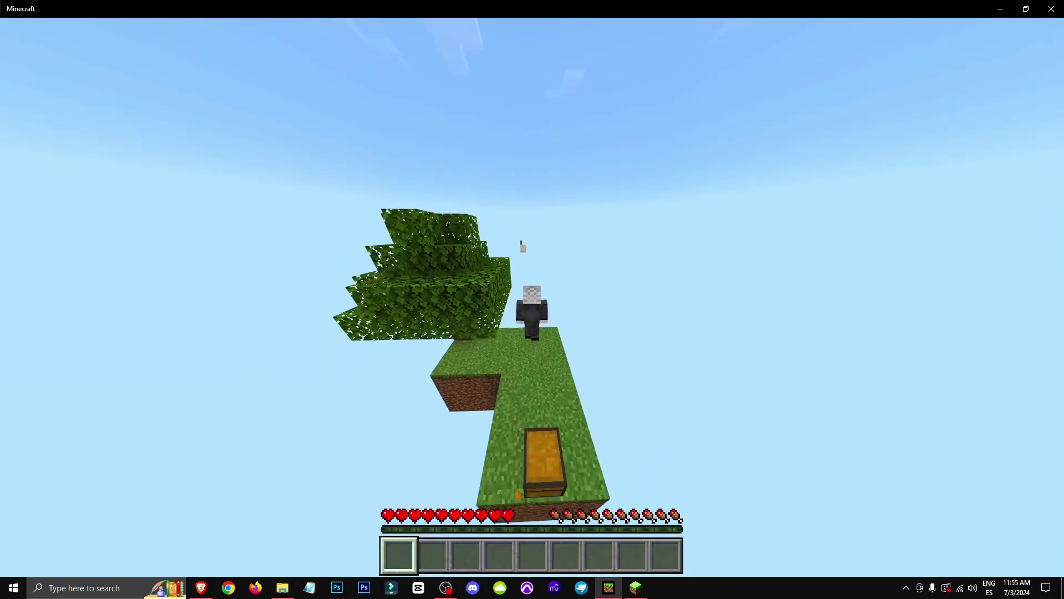
key(F5)
key(w)
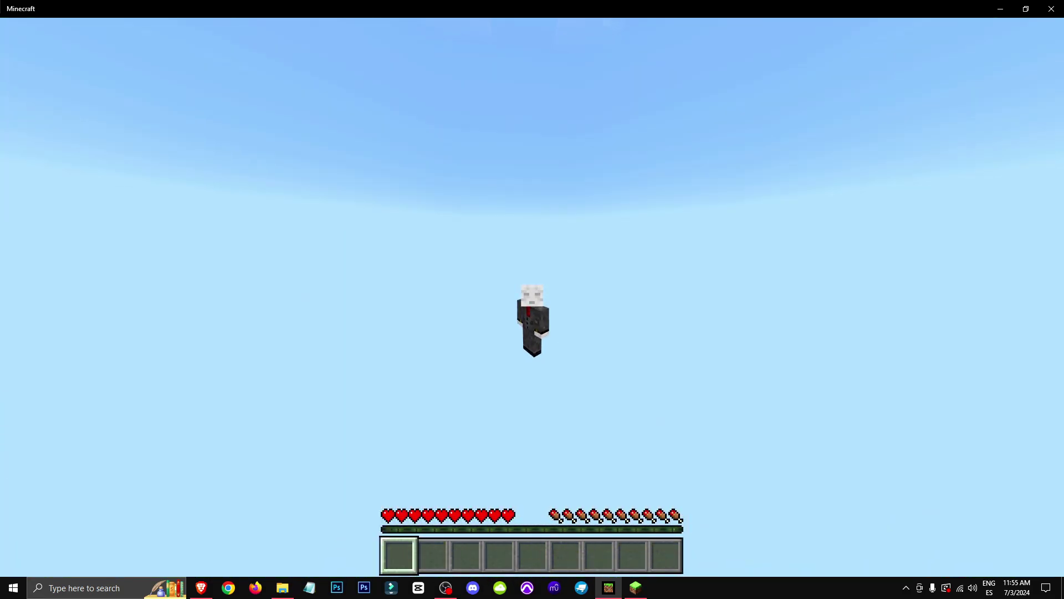